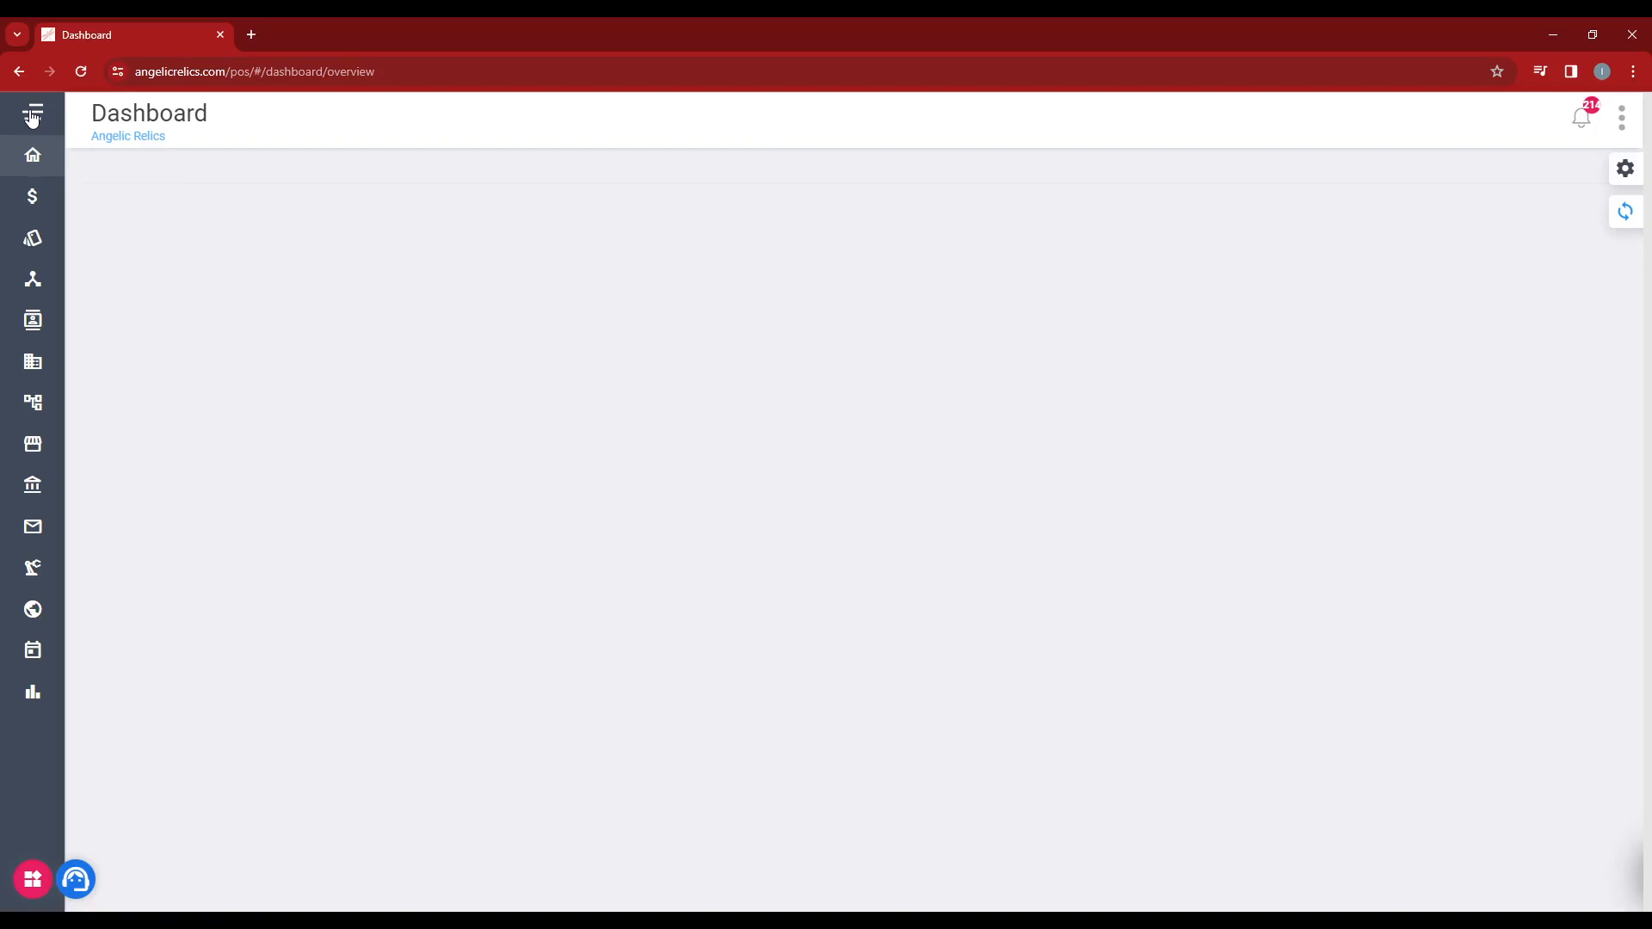
# Open the product list in the inventory section.
pyautogui.click(32, 116)
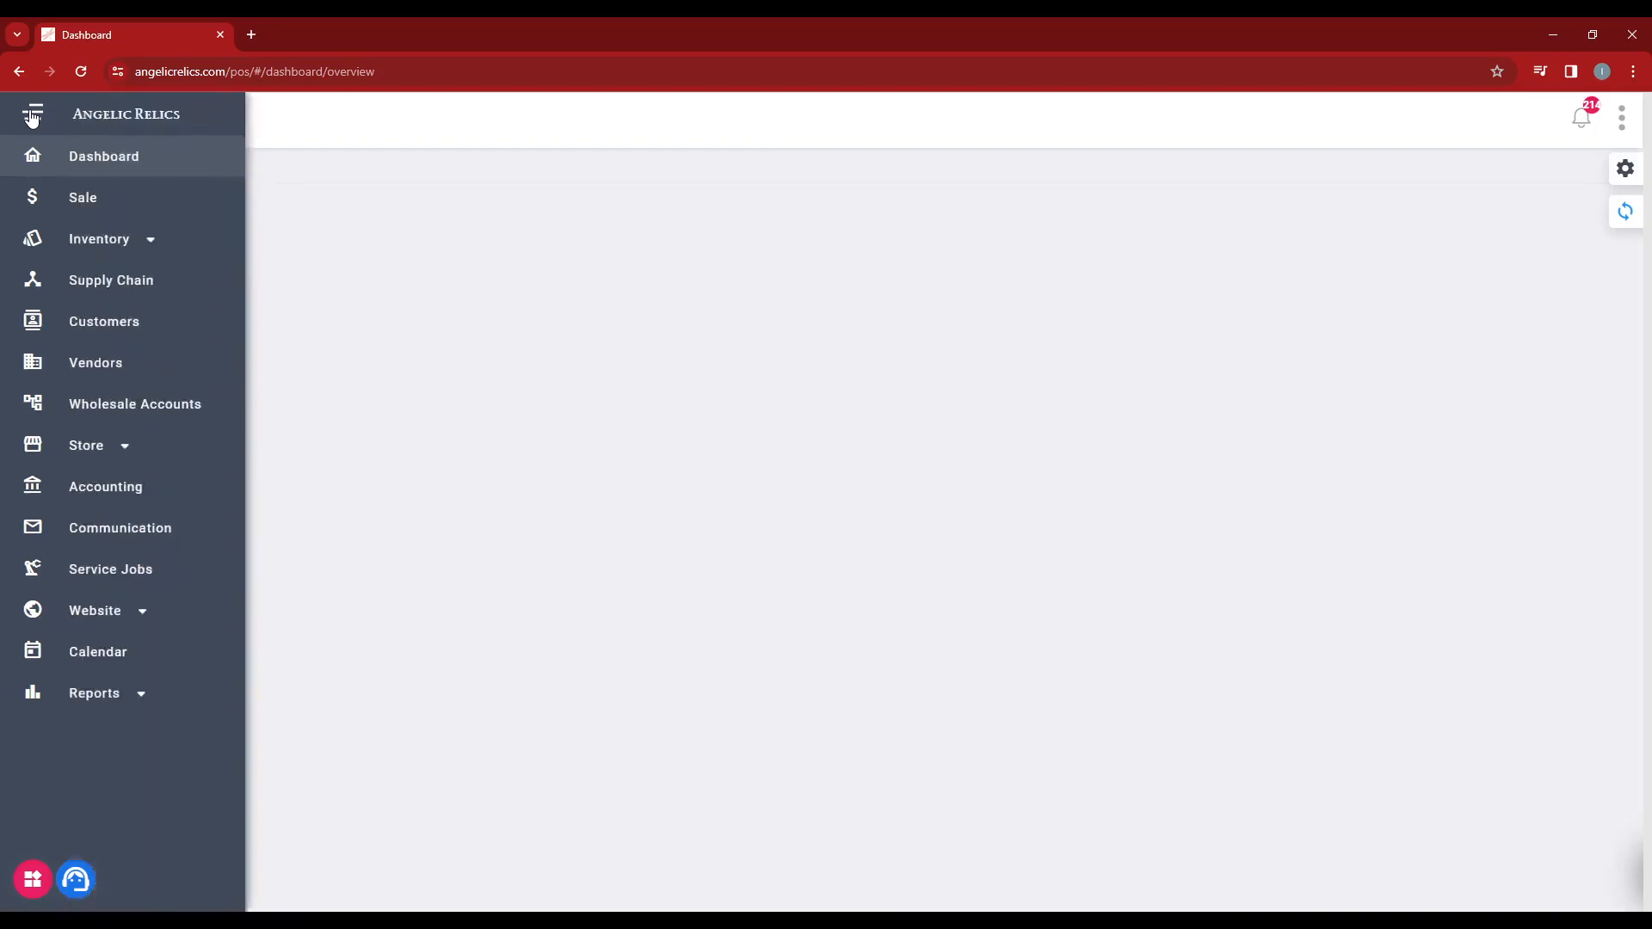
pyautogui.click(90, 238)
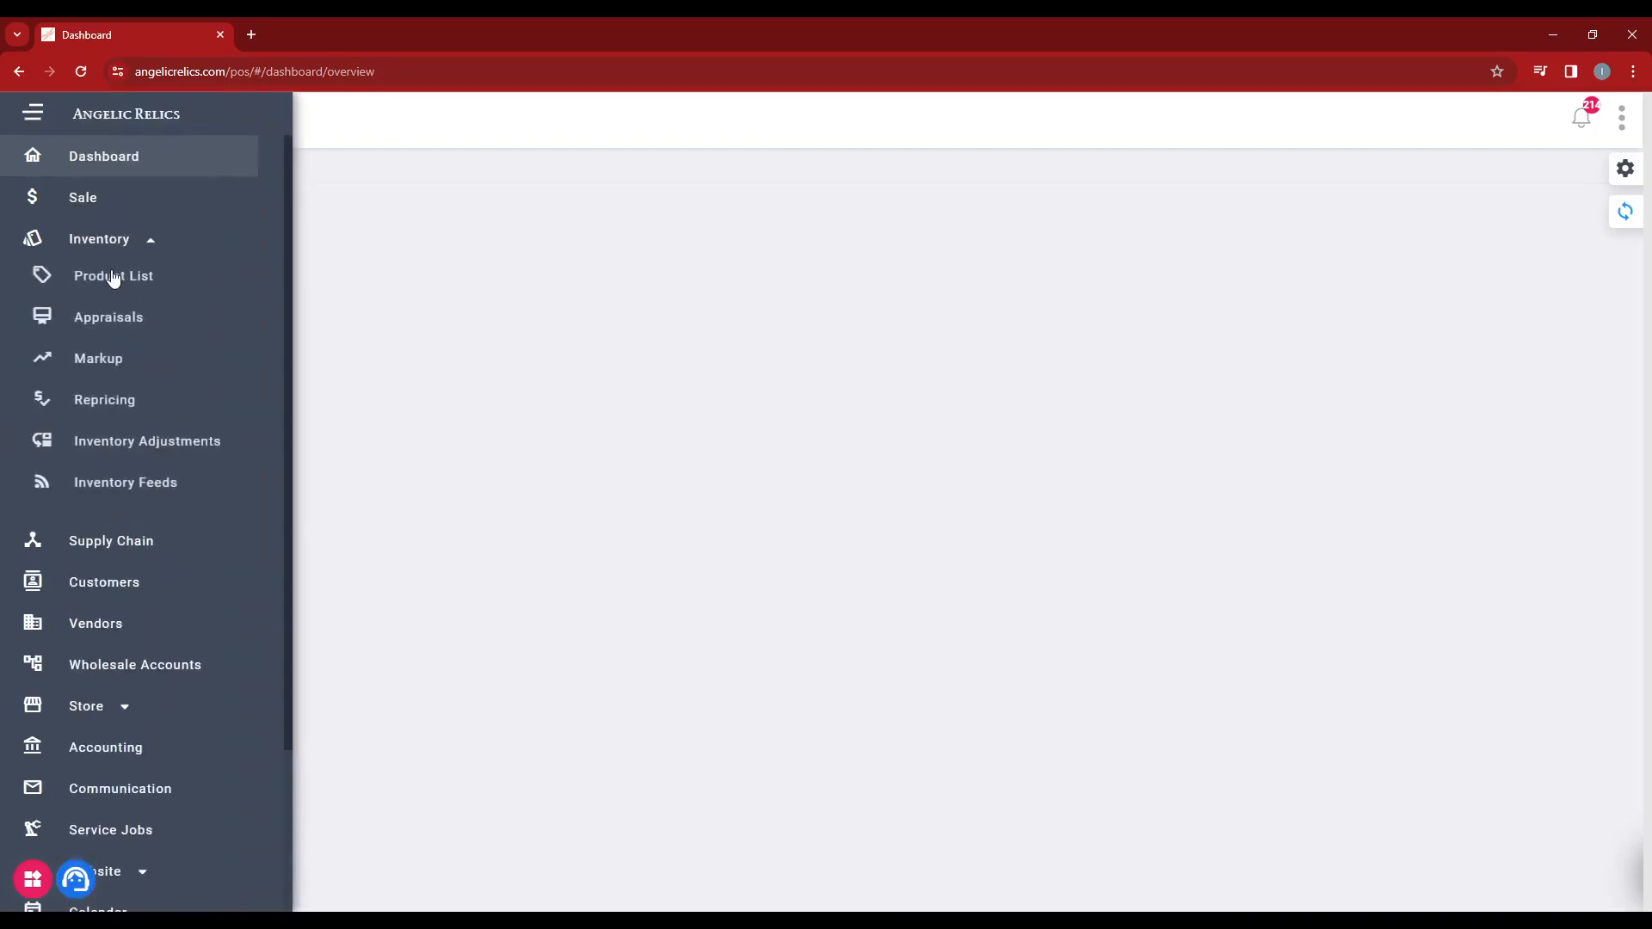
pyautogui.click(111, 276)
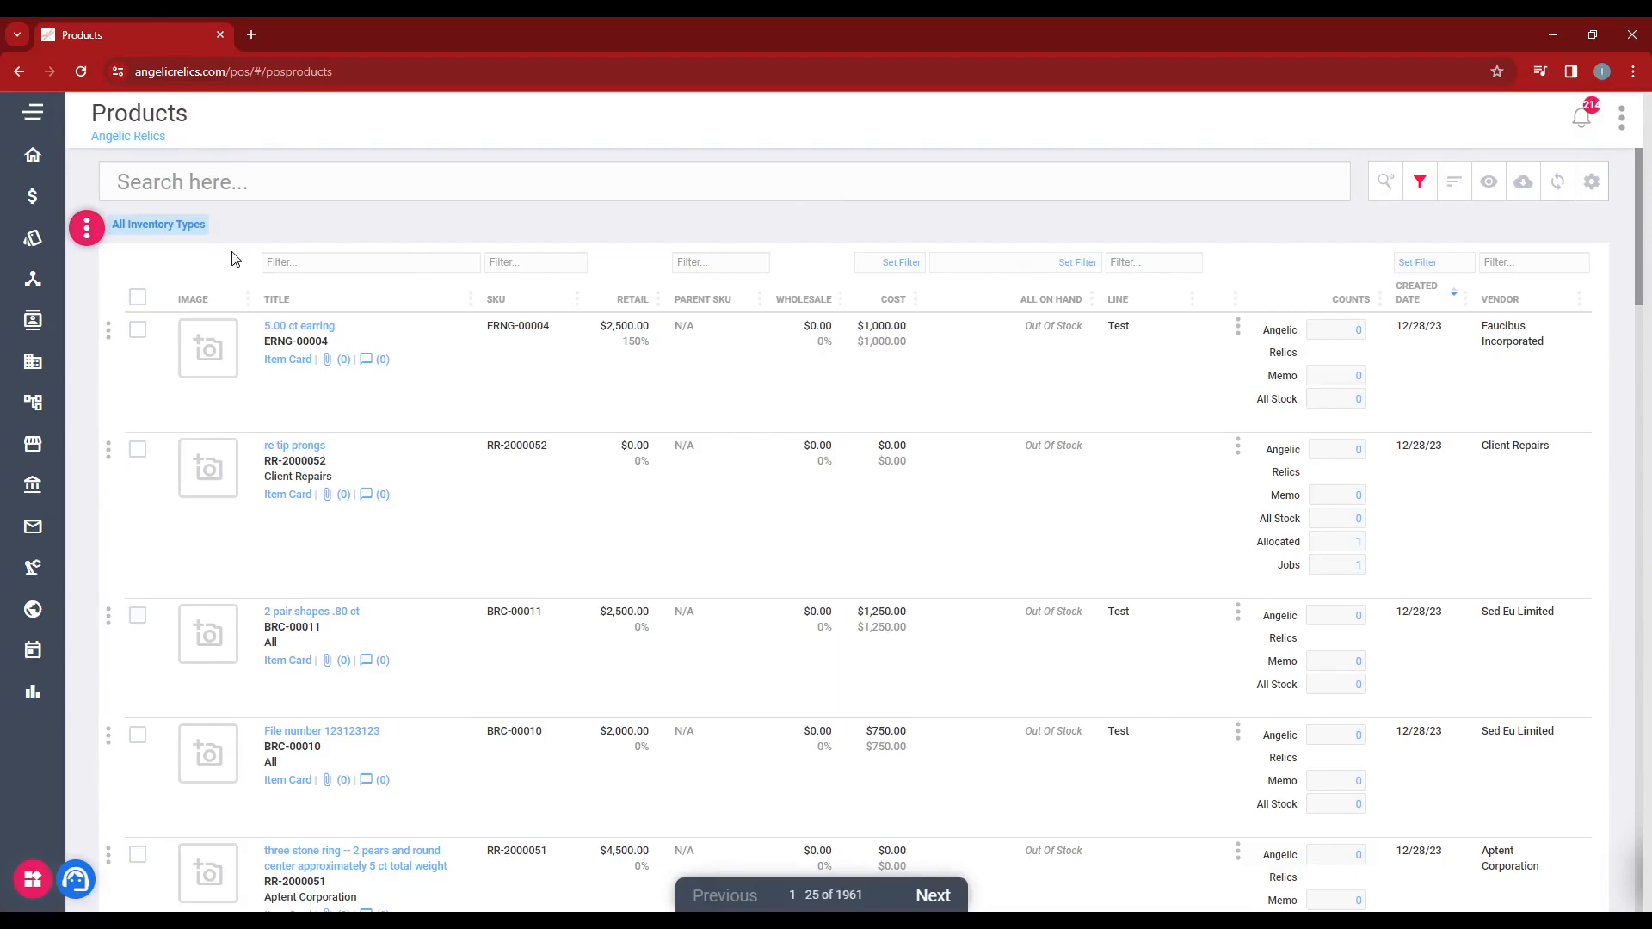
# Start an Excel/CSV product import with Vendor 17 as the vendor and load the product file.
pyautogui.click(89, 232)
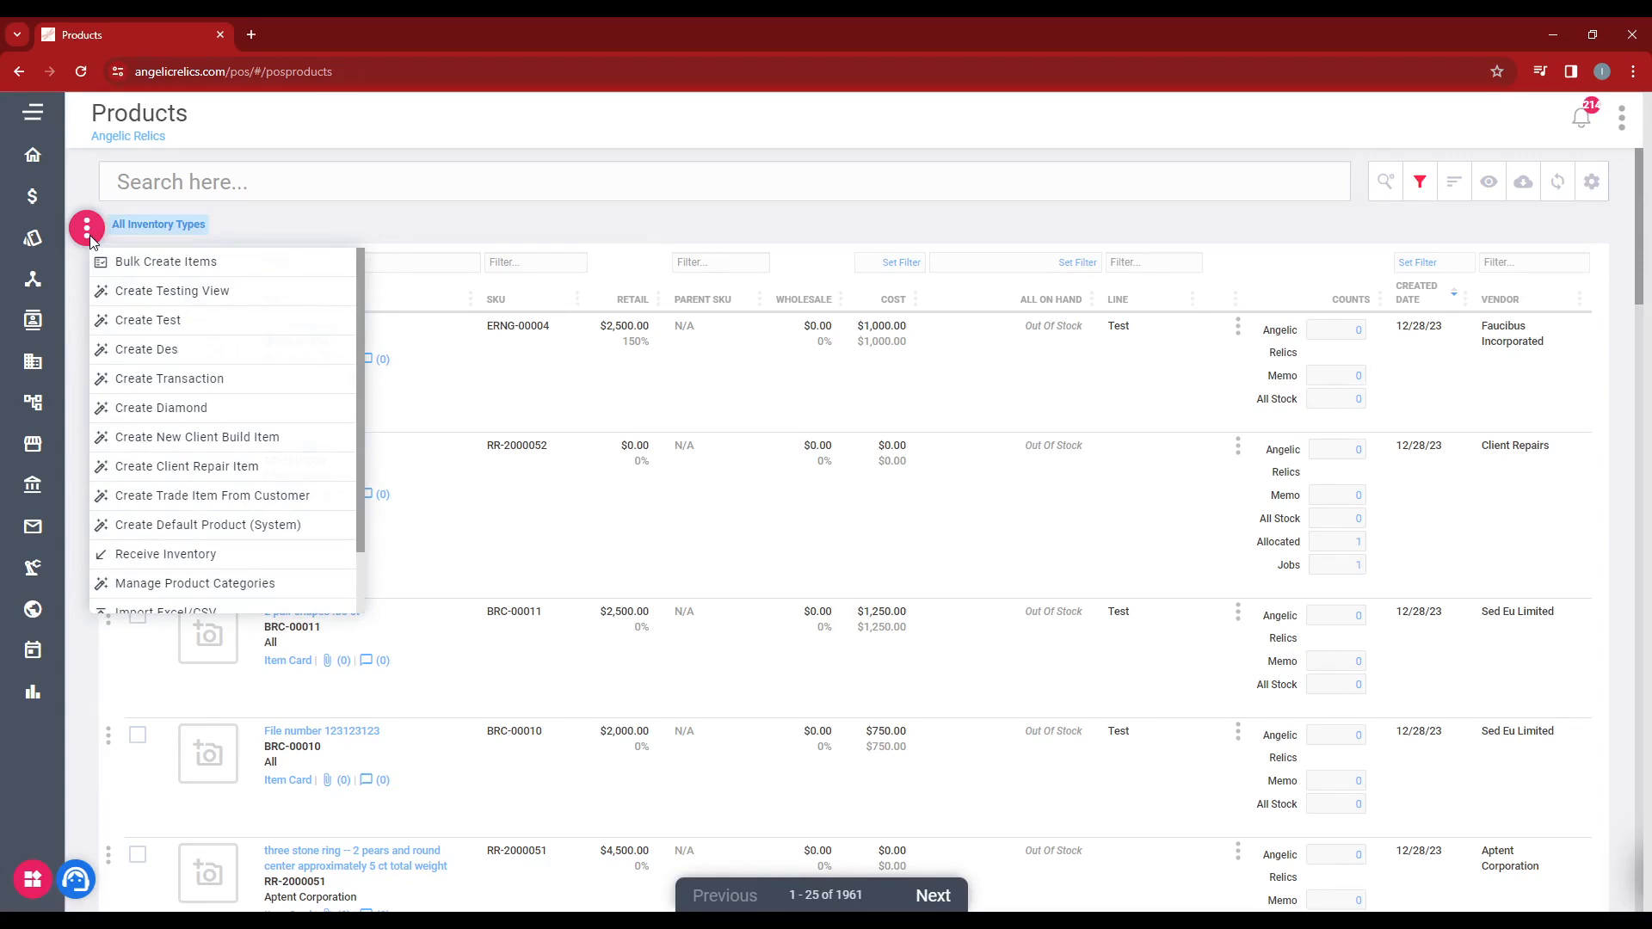
pyautogui.scroll(-1, 155, 413)
pyautogui.click(175, 549)
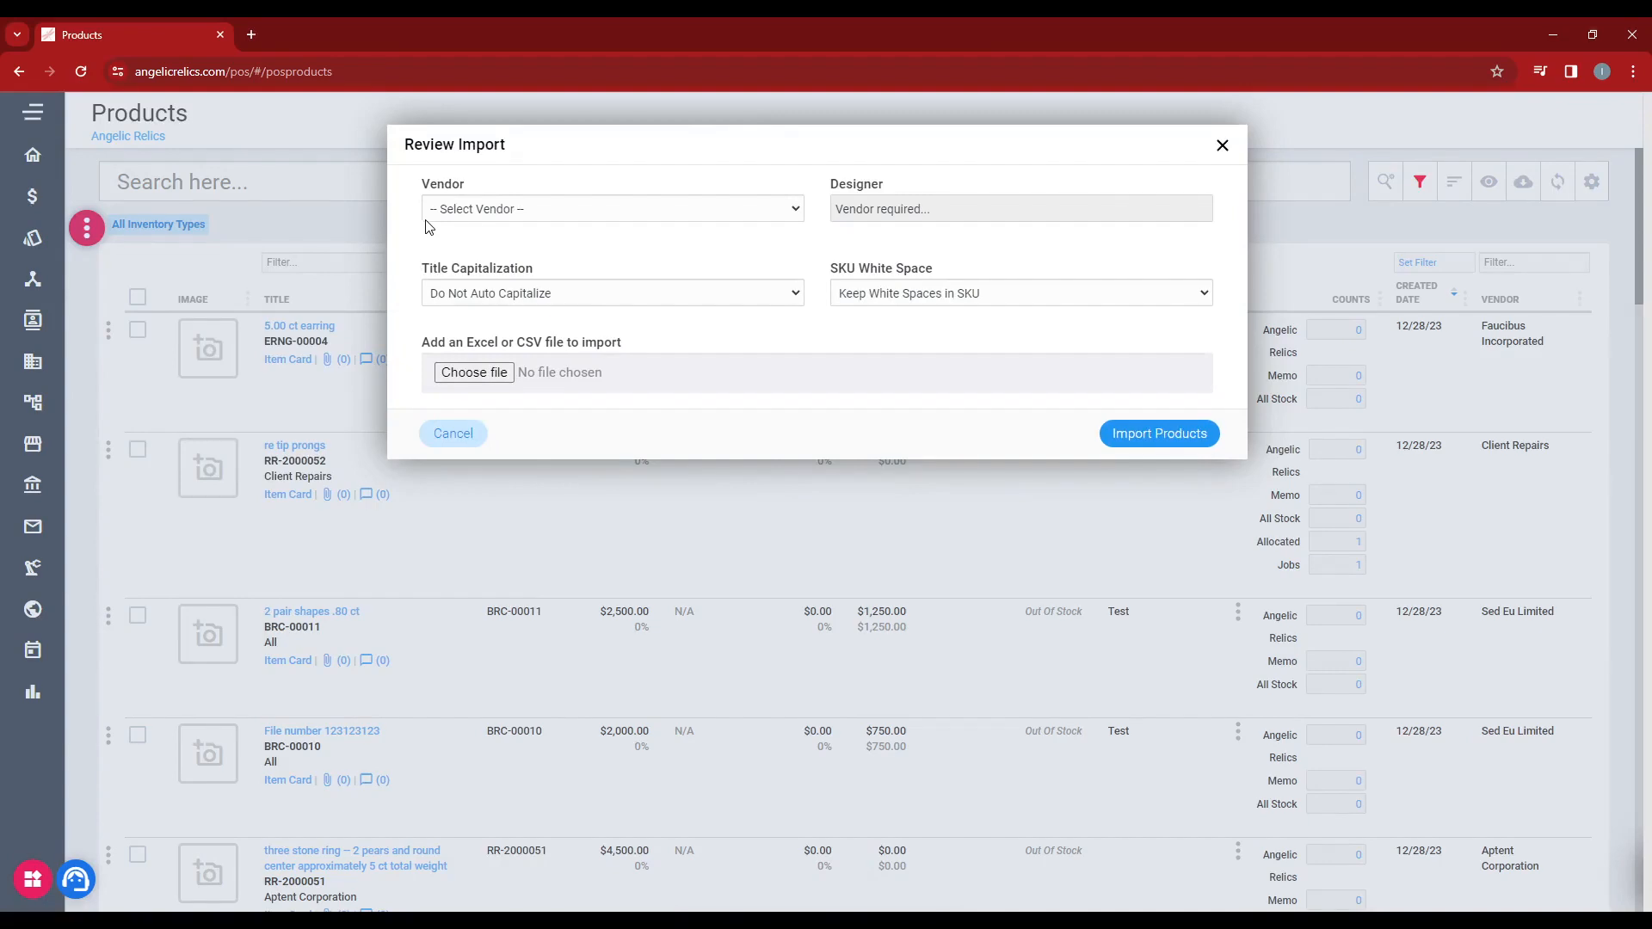
pyautogui.click(534, 209)
pyautogui.click(469, 431)
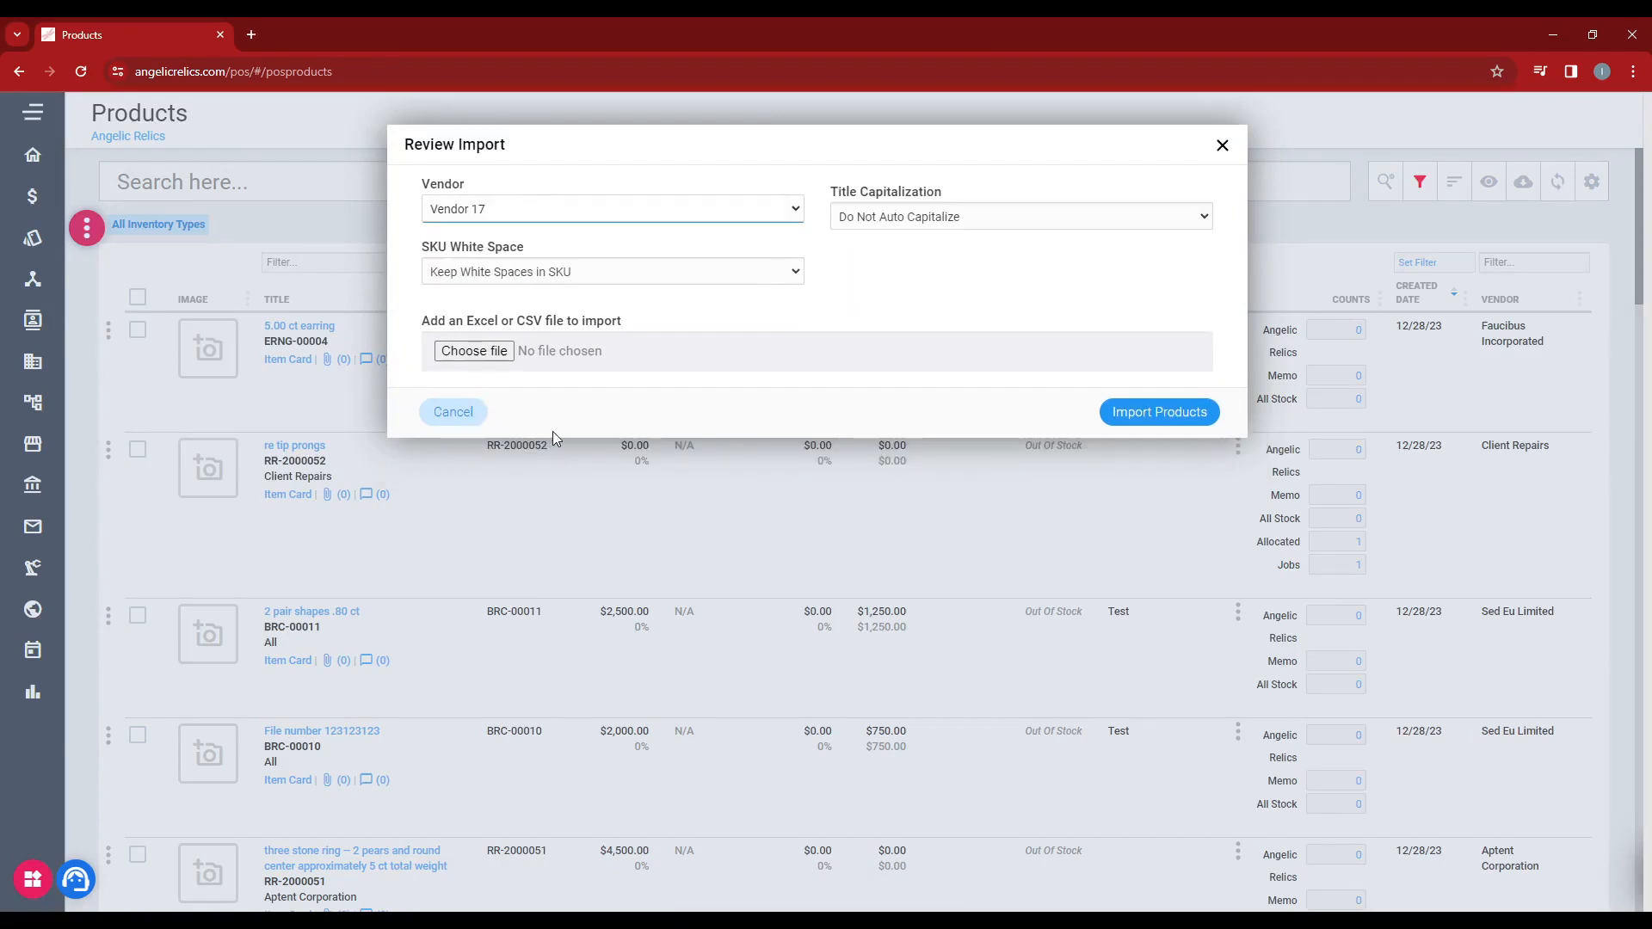
pyautogui.click(474, 351)
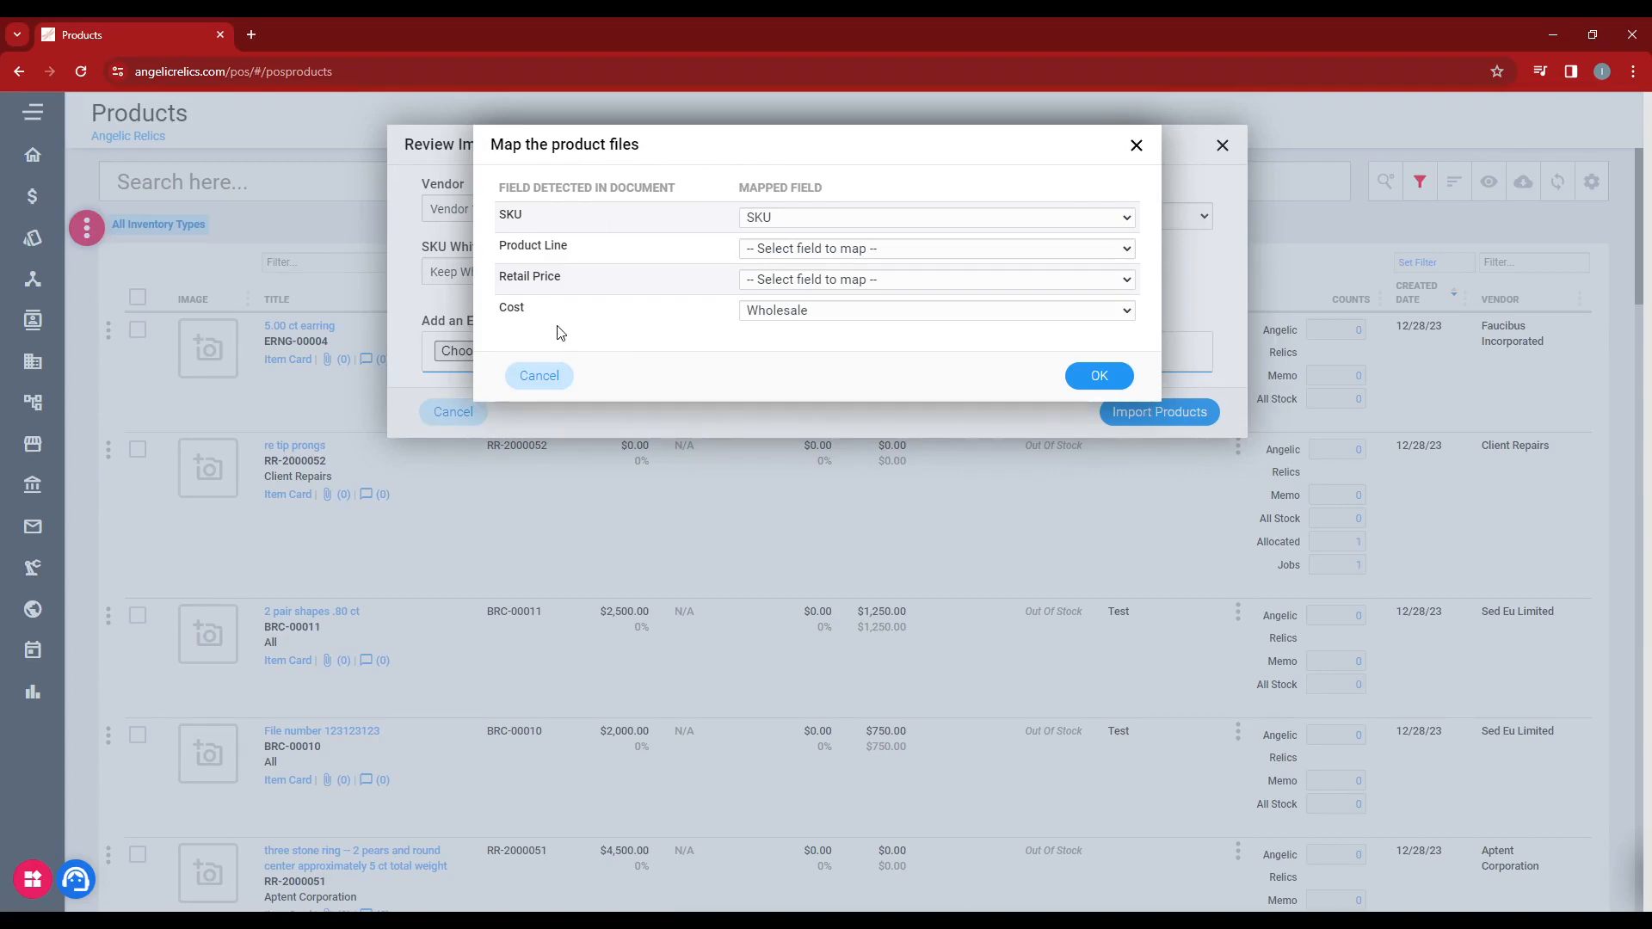
# Map the file's Product Line field to ProductLine and Retail Price to Retail, and accept the mapping.
pyautogui.moveTo(784, 234); pyautogui.dragTo(830, 387)
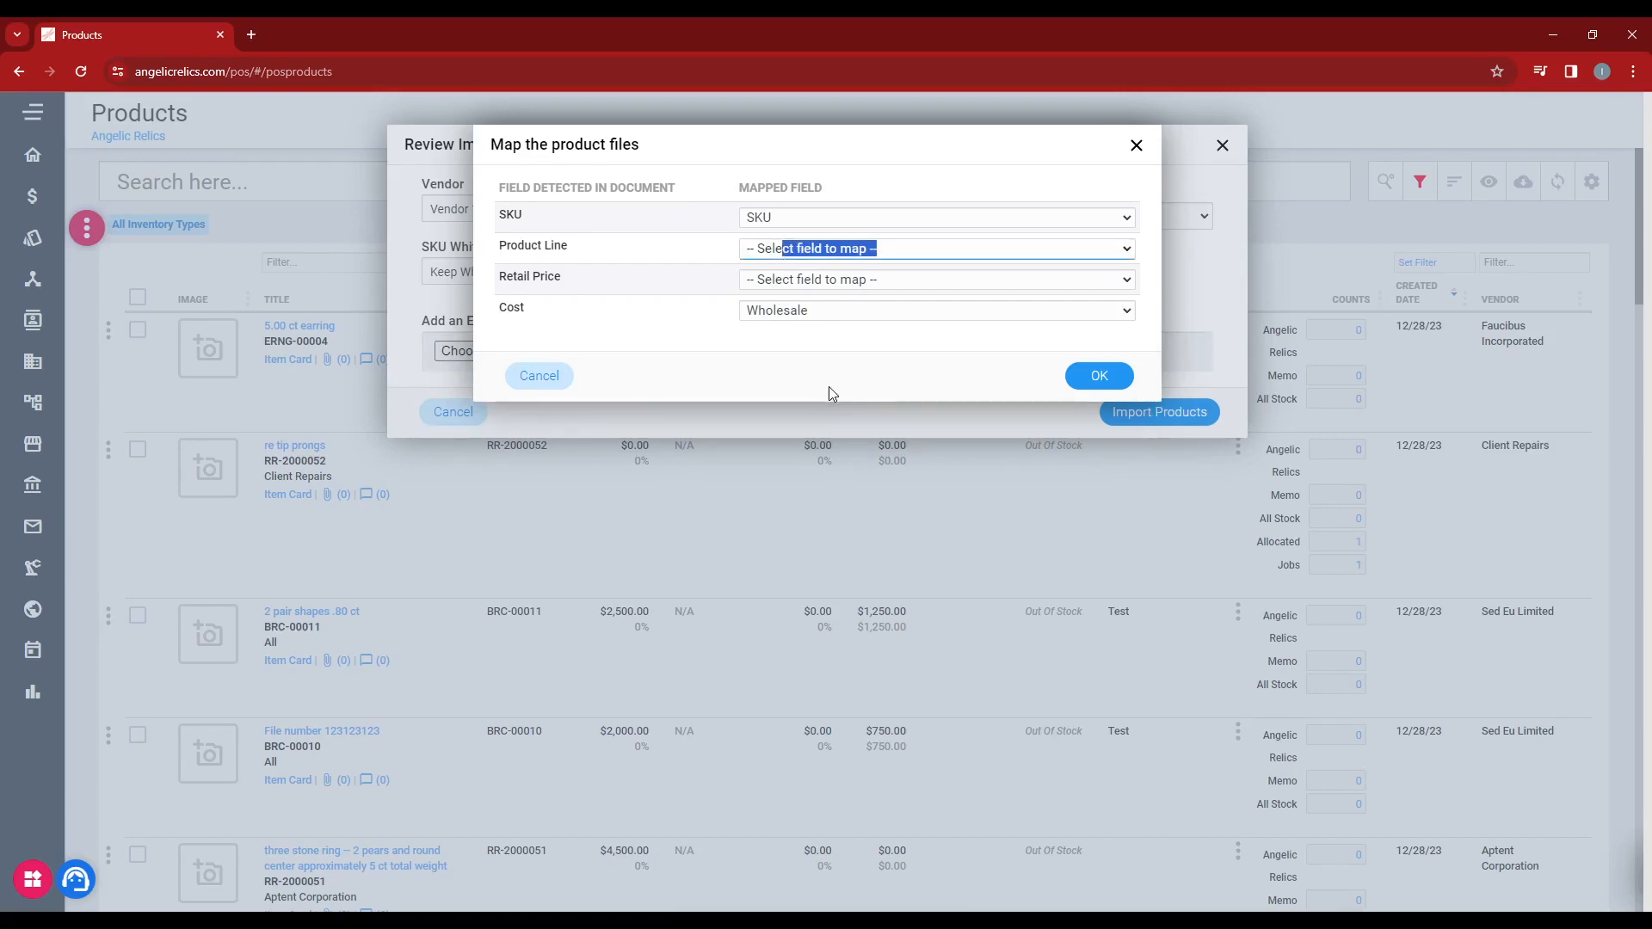
pyautogui.click(845, 323)
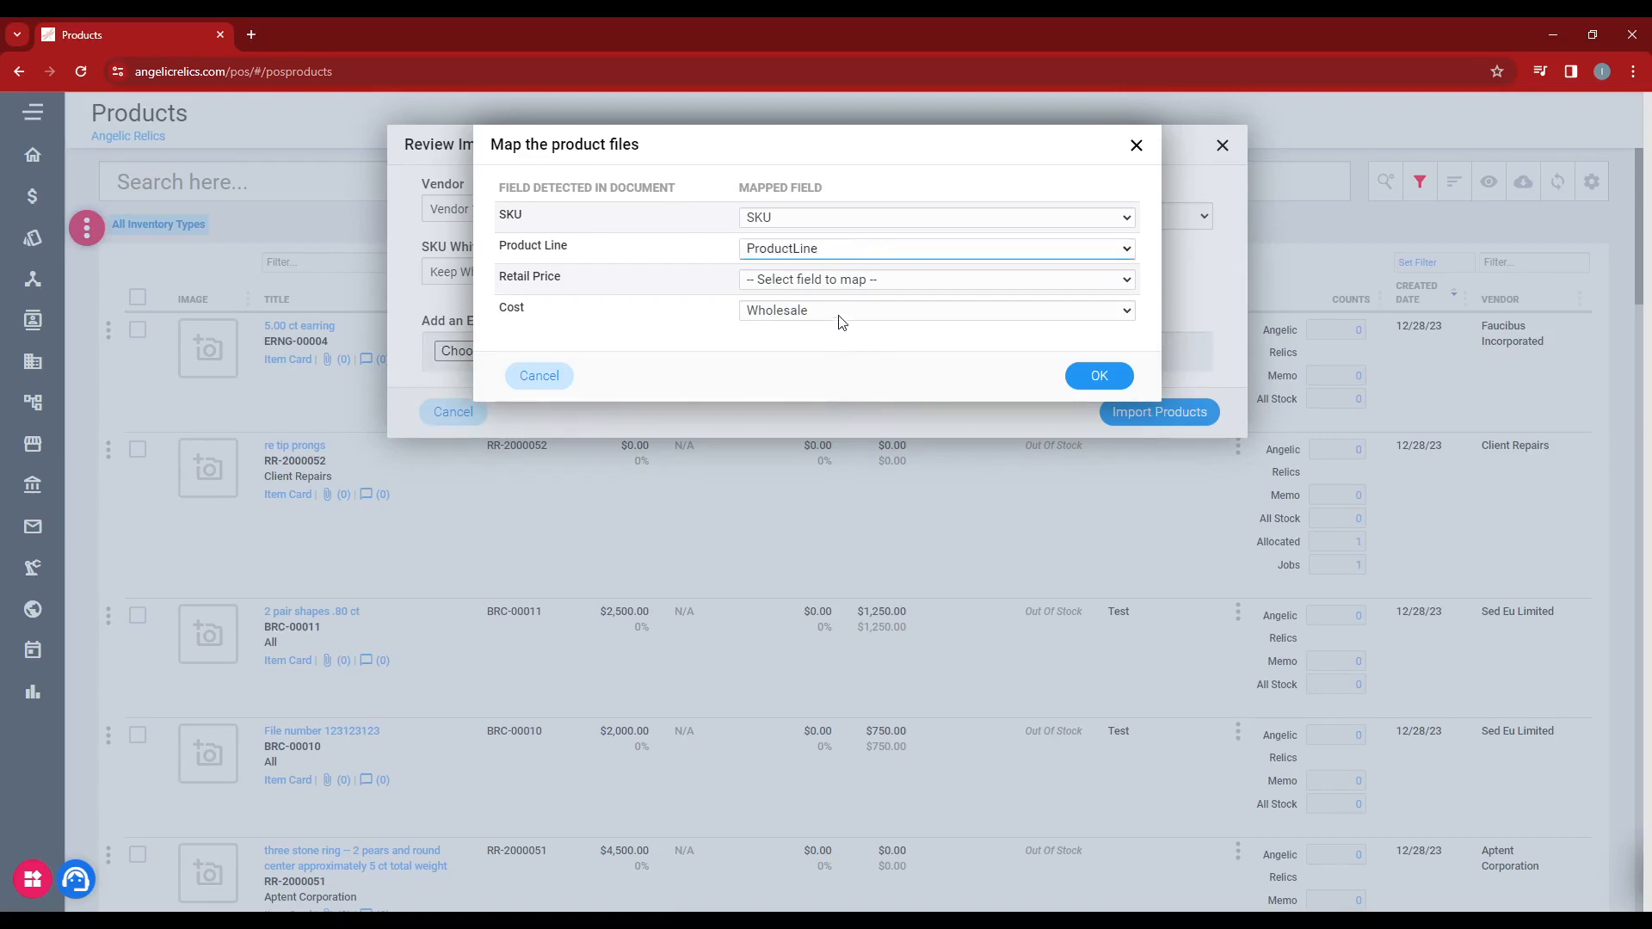
pyautogui.click(833, 284)
pyautogui.click(819, 356)
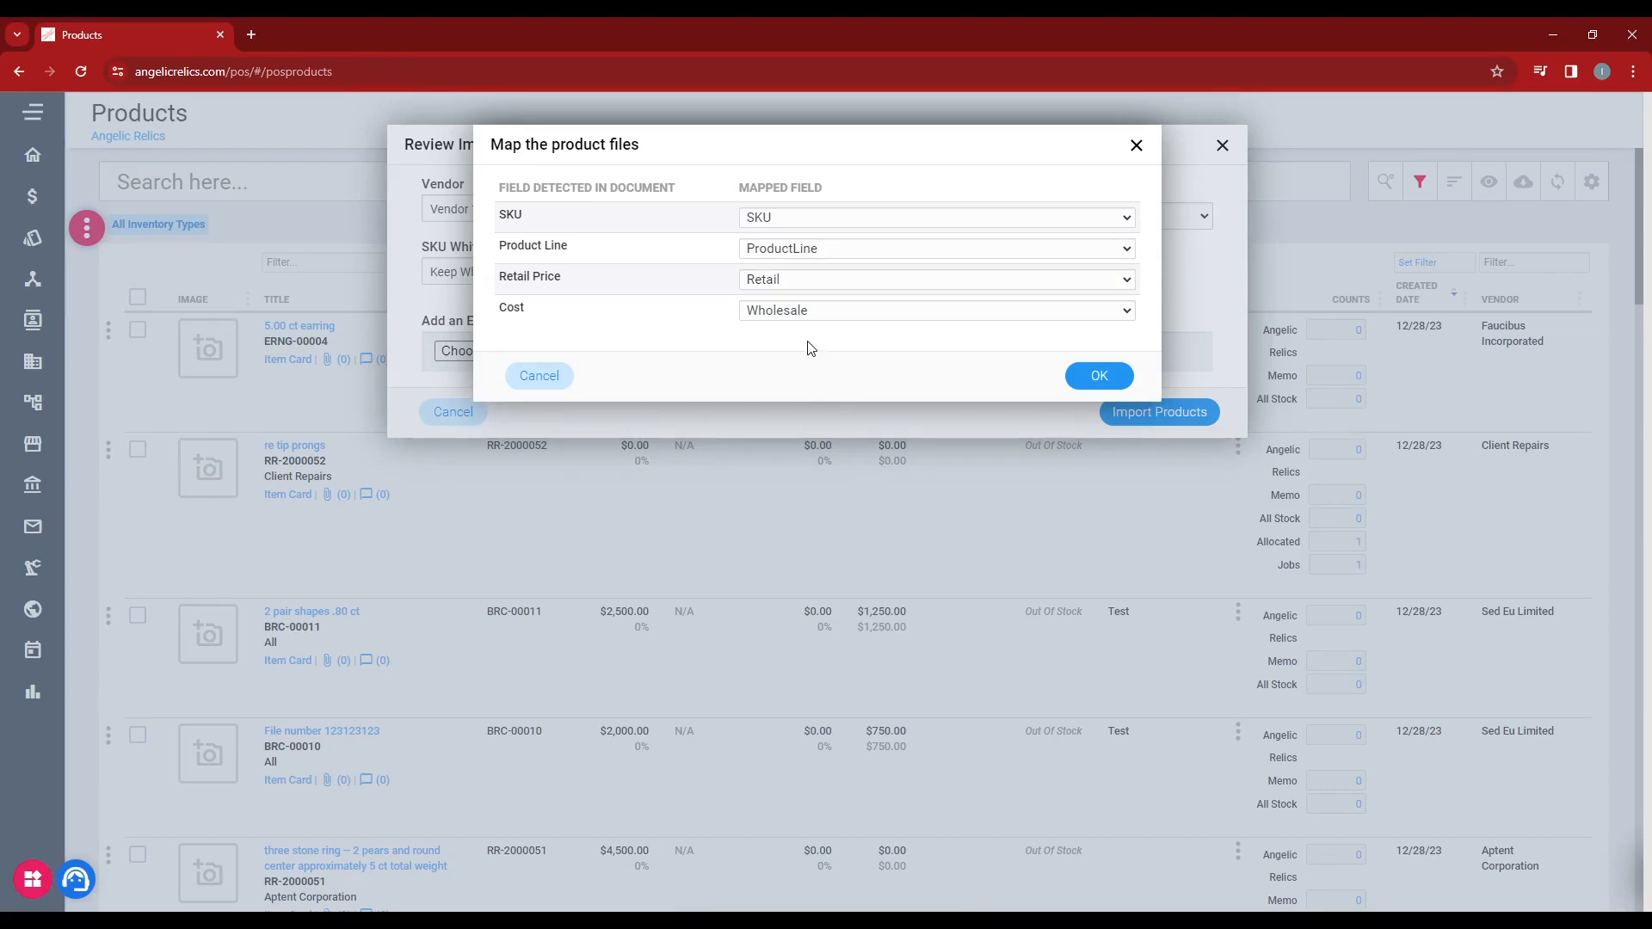
pyautogui.click(1106, 379)
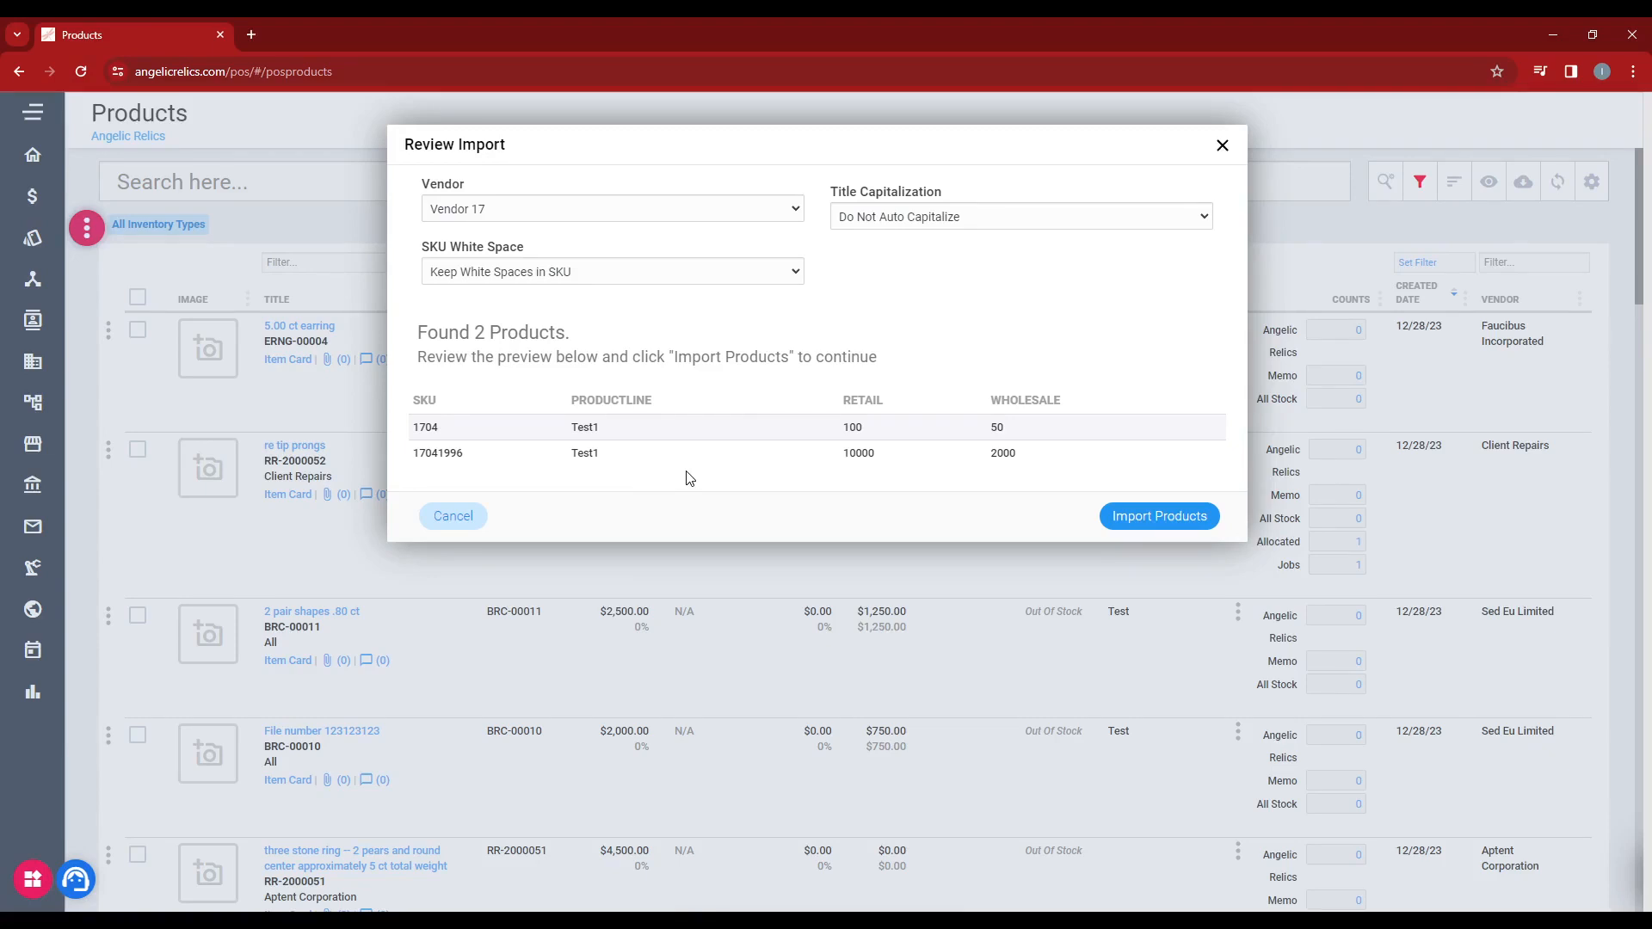
# Import the previewed products with product line Test1 and refresh the product list.
pyautogui.click(1142, 515)
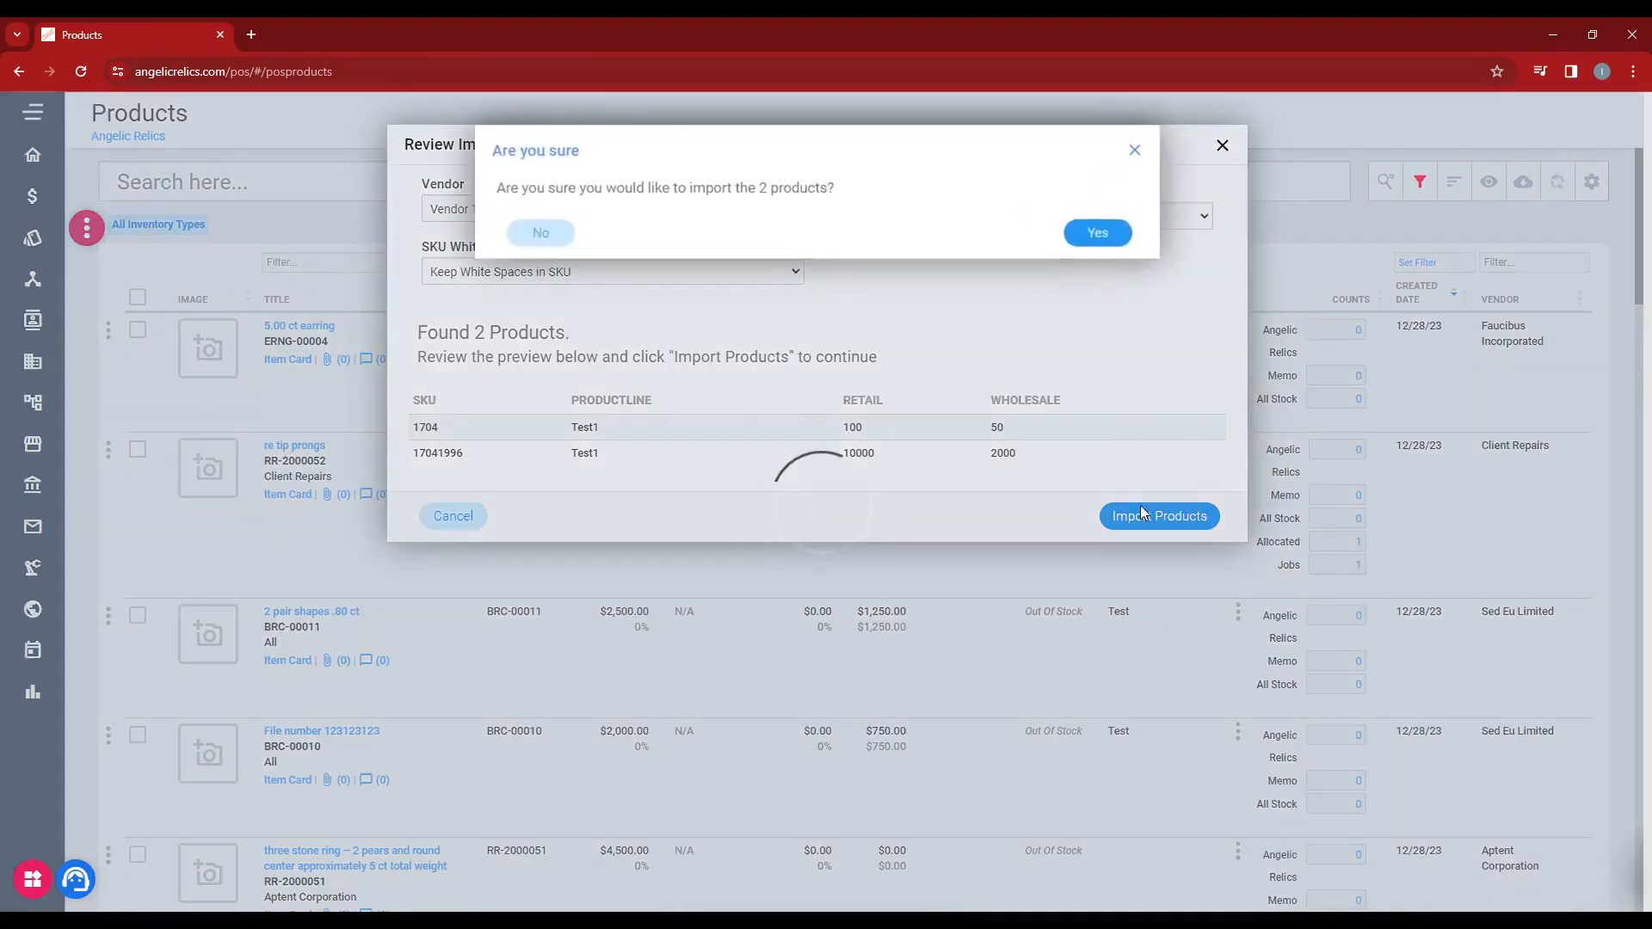
pyautogui.click(1119, 234)
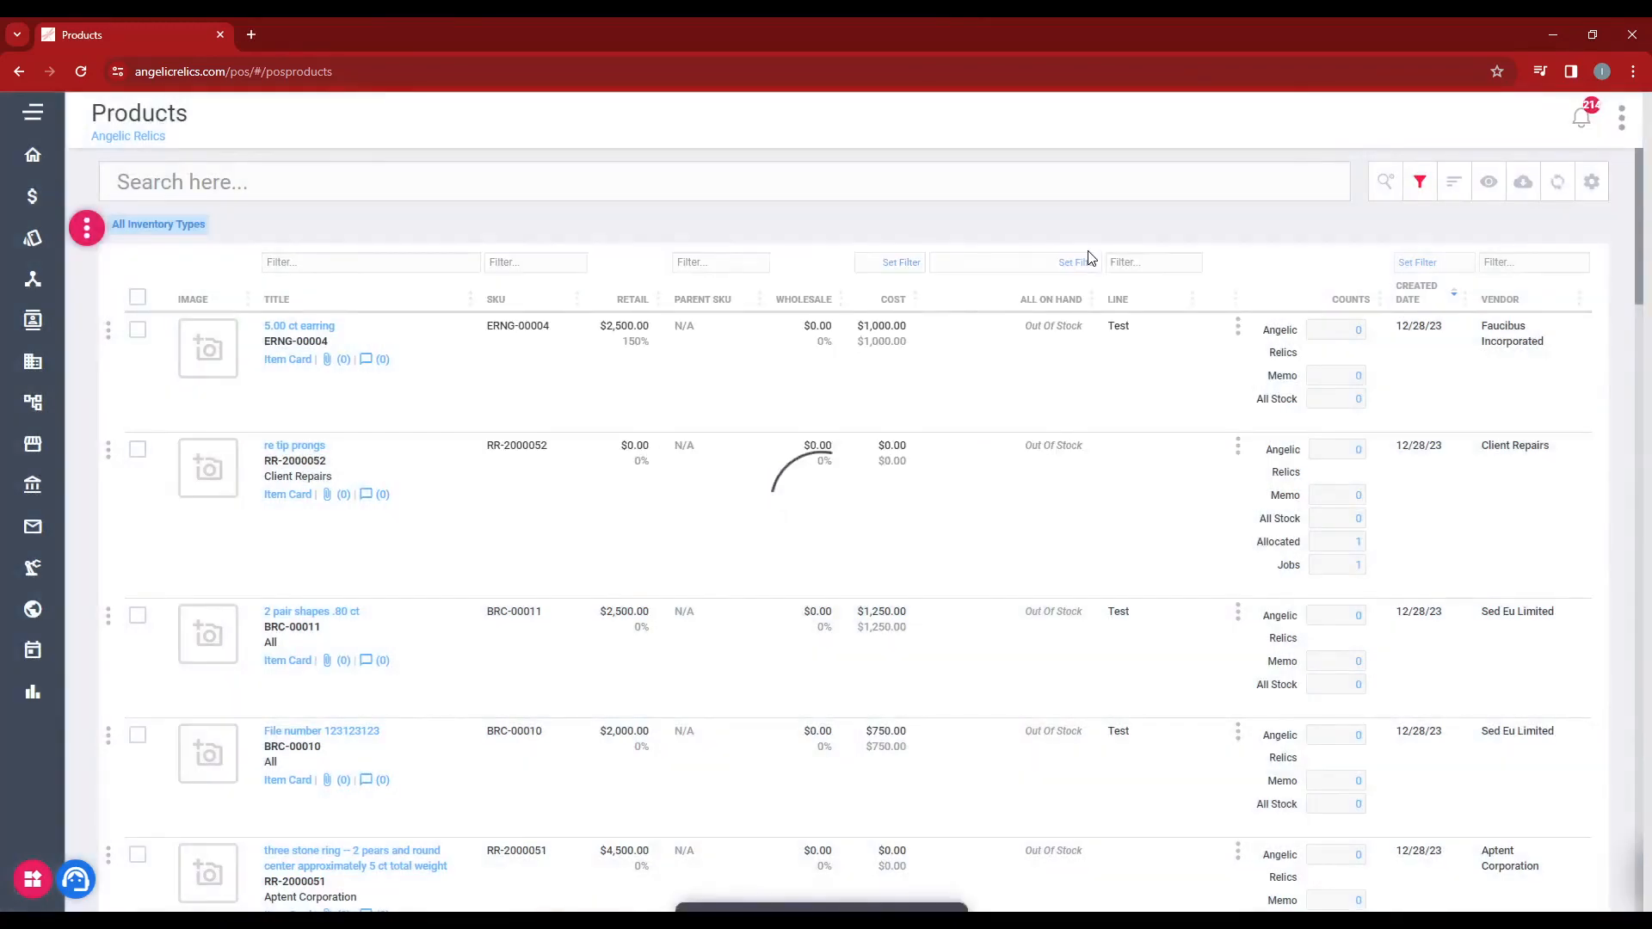
pyautogui.click(1556, 182)
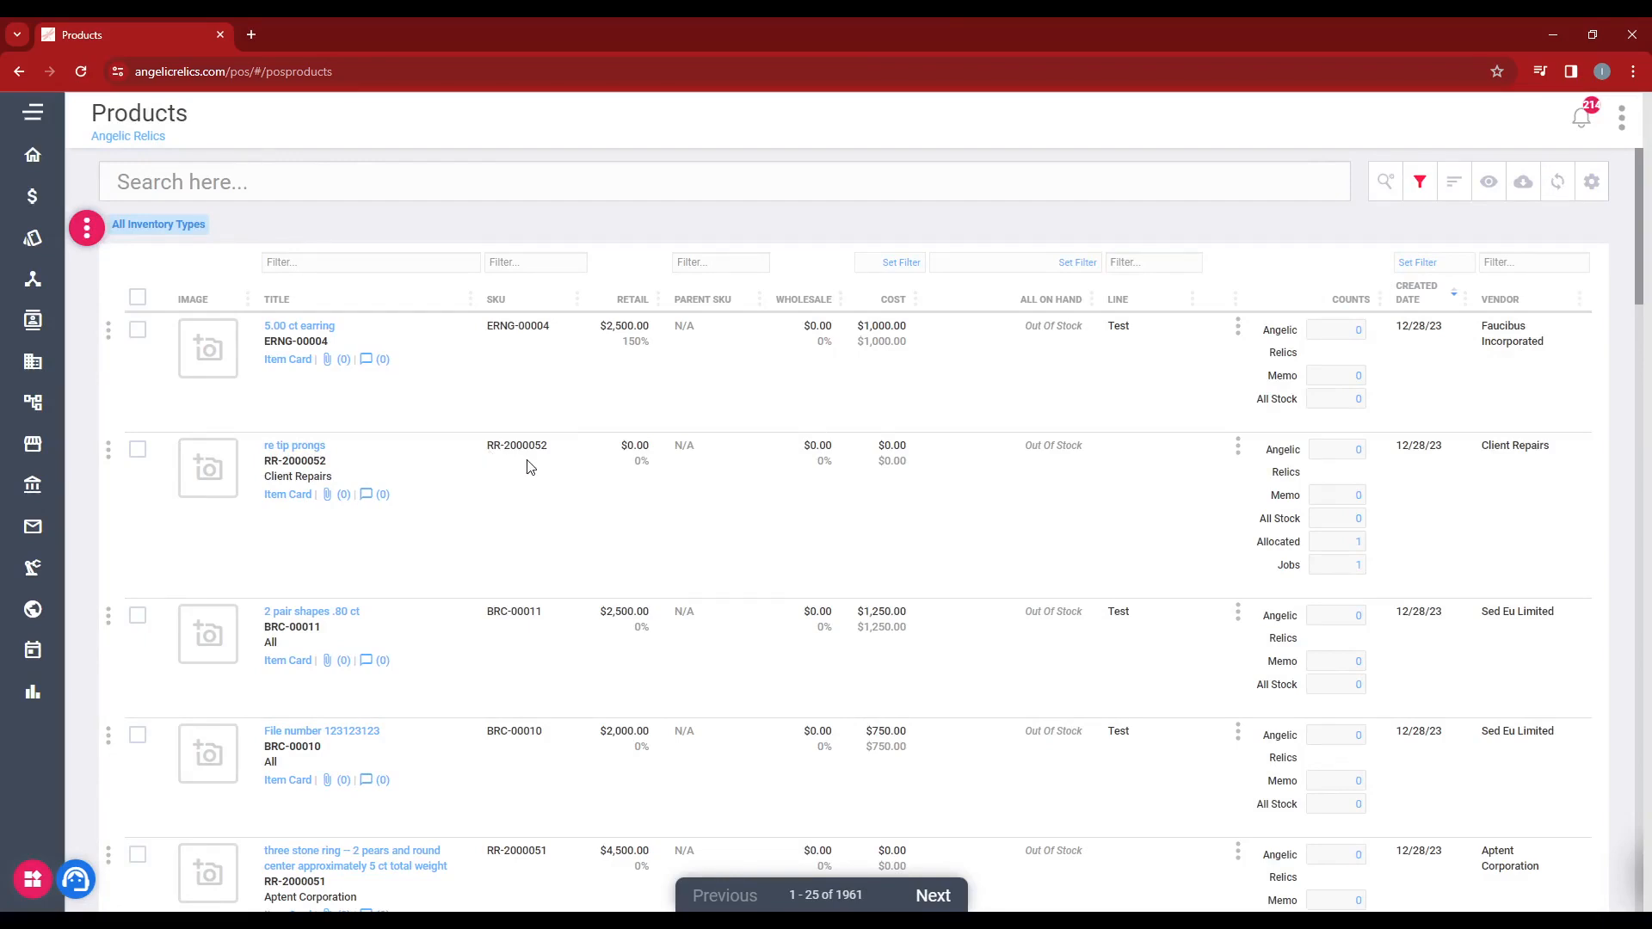
pyautogui.scroll(-1, 530, 466)
pyautogui.scroll(1, 528, 465)
# Start another Excel/CSV import for Vendor 17 and load the product file with product line Test2.
pyautogui.click(100, 220)
pyautogui.scroll(-1, 153, 362)
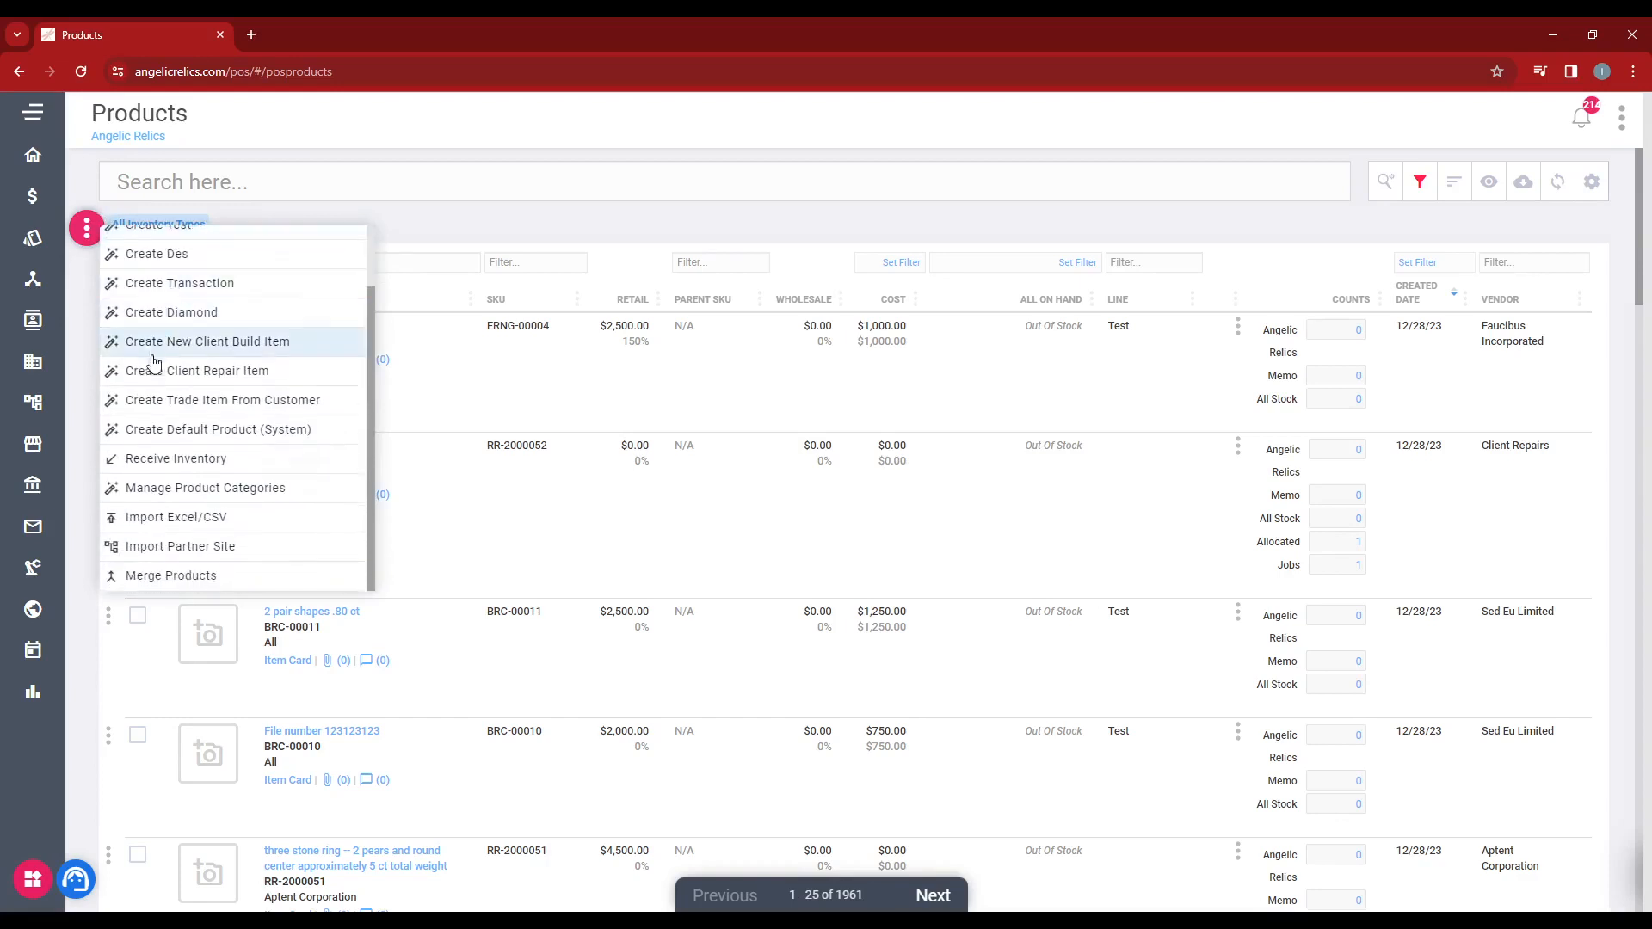
pyautogui.click(167, 521)
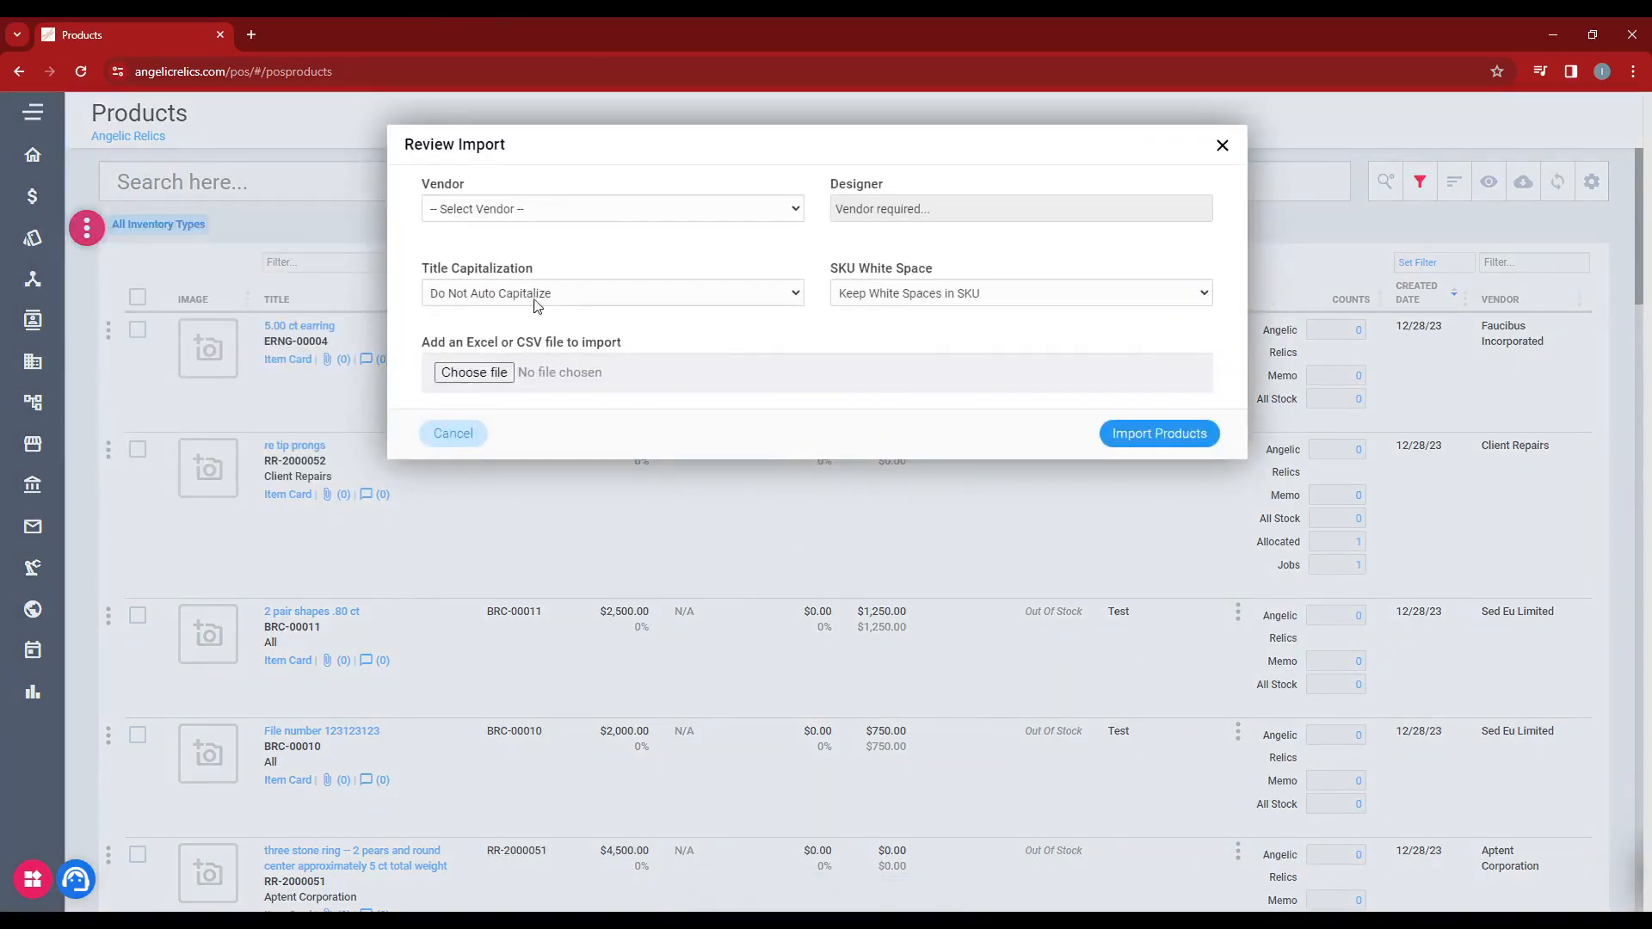
pyautogui.click(576, 215)
pyautogui.click(498, 429)
pyautogui.click(487, 352)
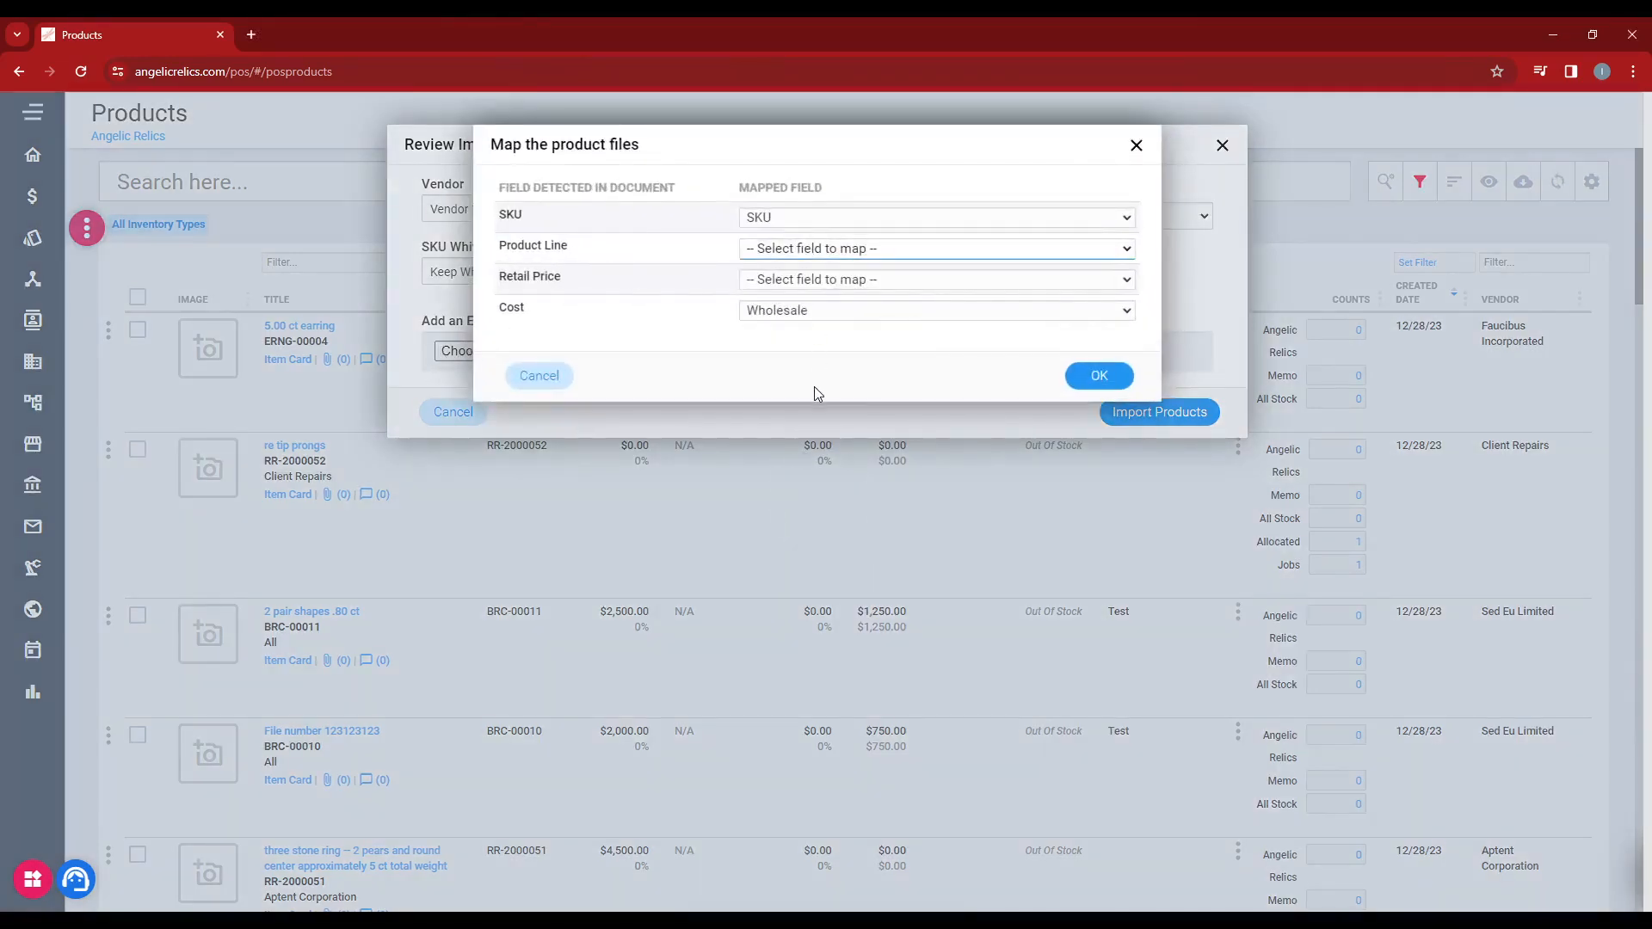
# Map Product Line to ProductLine and Retail Price to Retail for the second file, and accept the mapping.
pyautogui.click(798, 515)
pyautogui.click(817, 293)
pyautogui.click(919, 362)
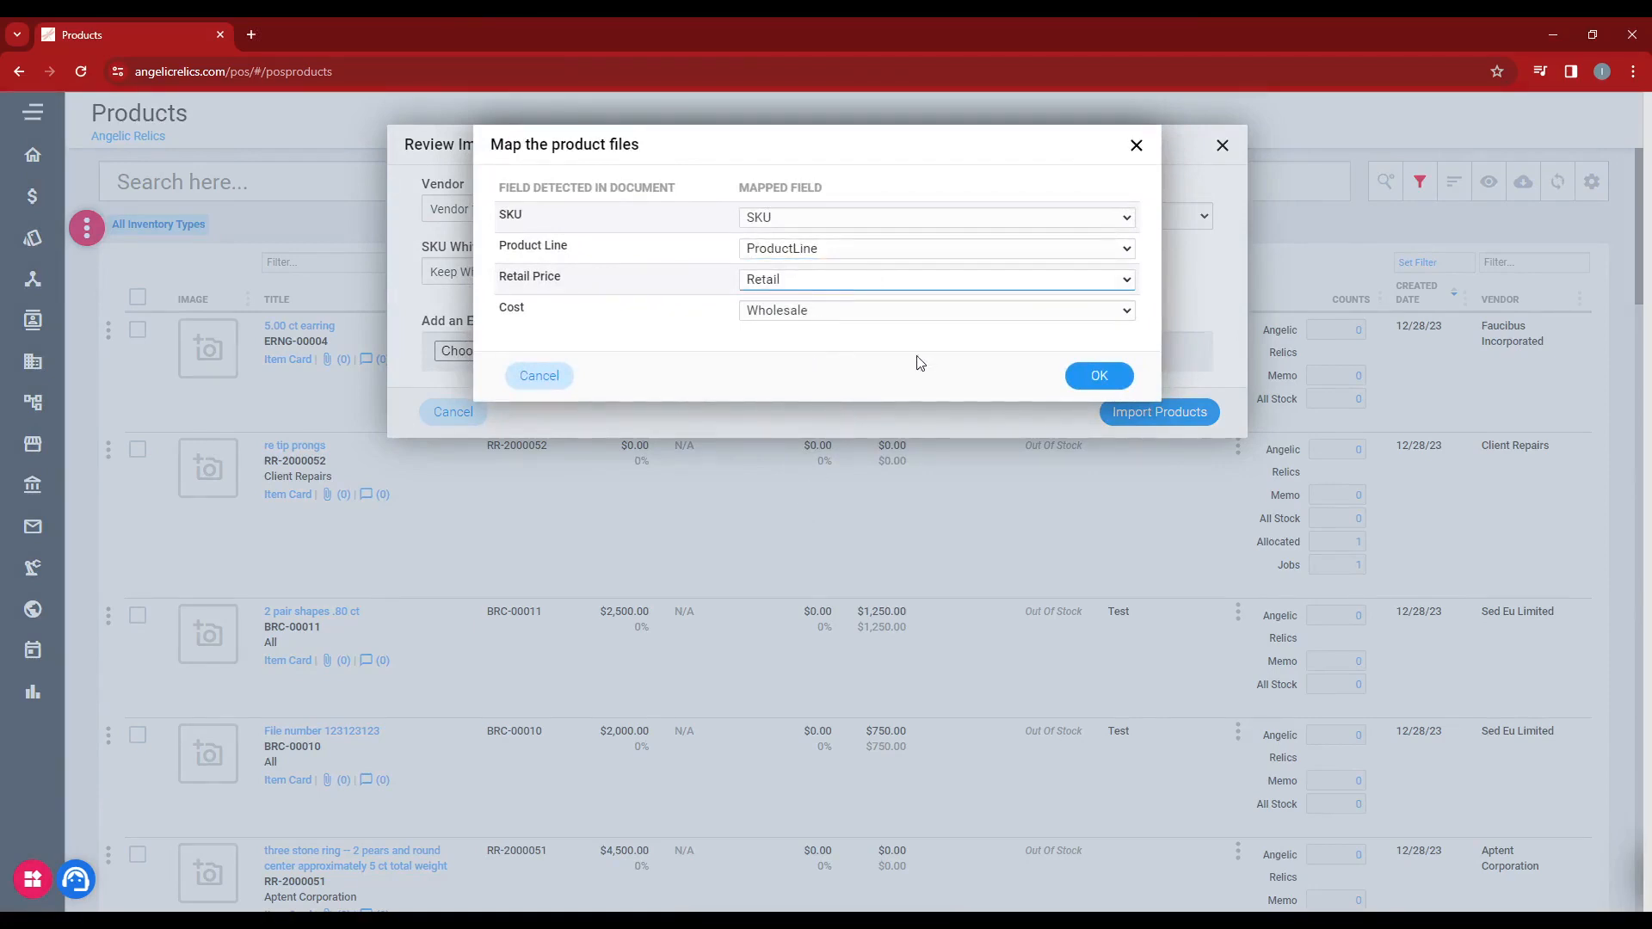
pyautogui.click(1091, 377)
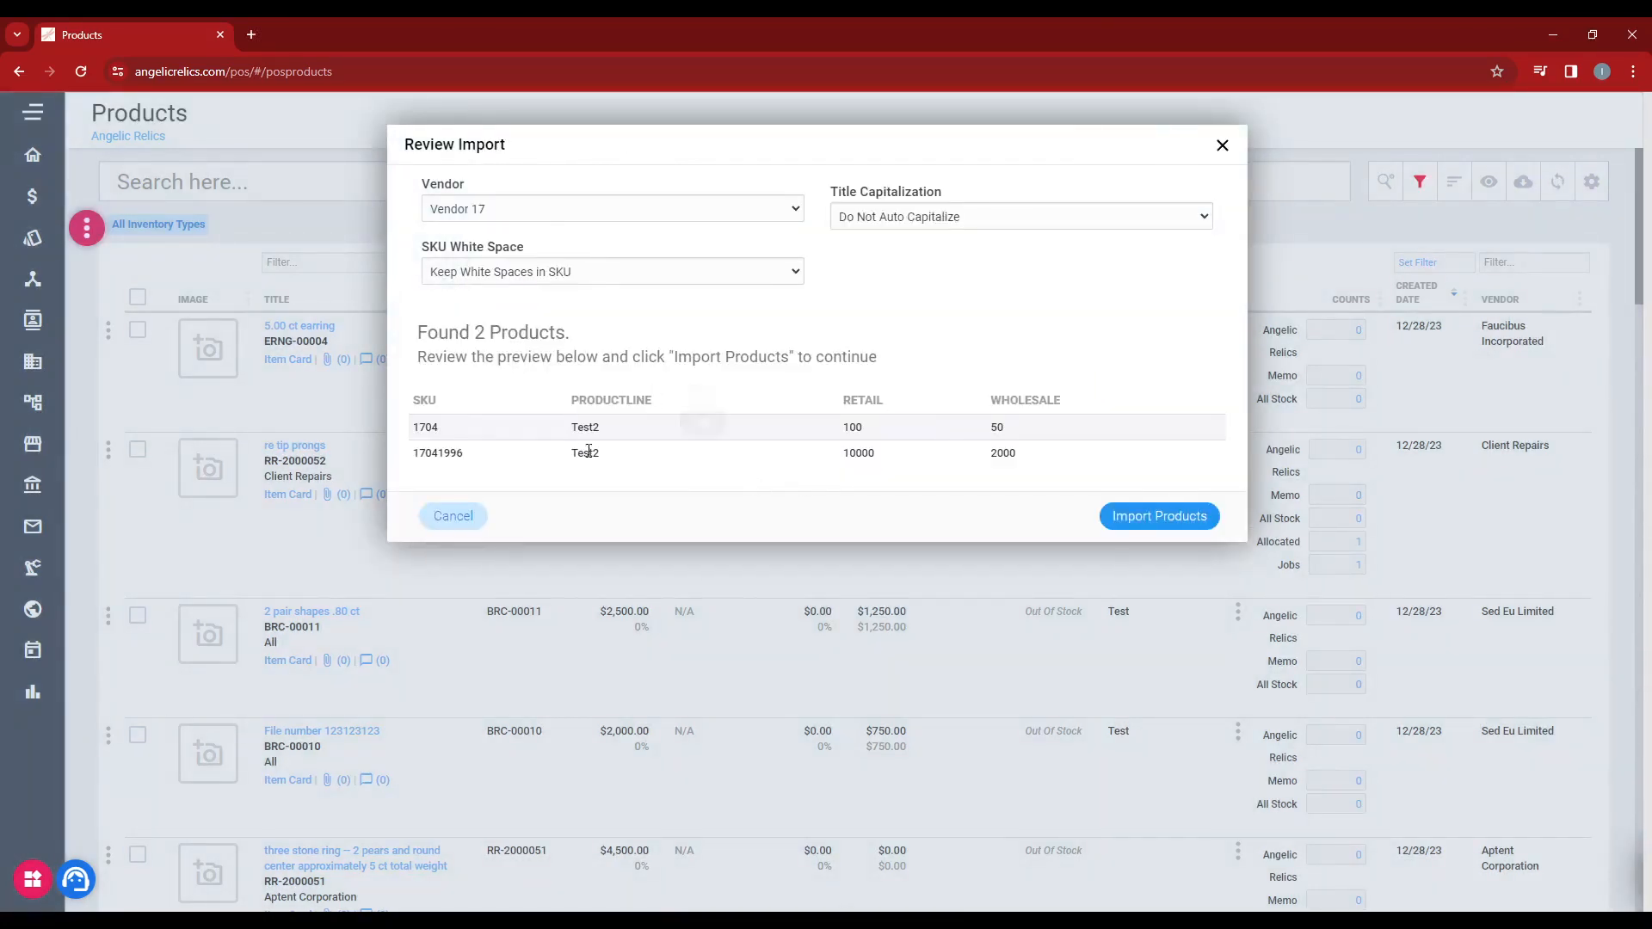
# Import products 1704 and 17041996 with product line Test2 and check their entries in the product list.
pyautogui.moveTo(635, 383); pyautogui.dragTo(648, 463)
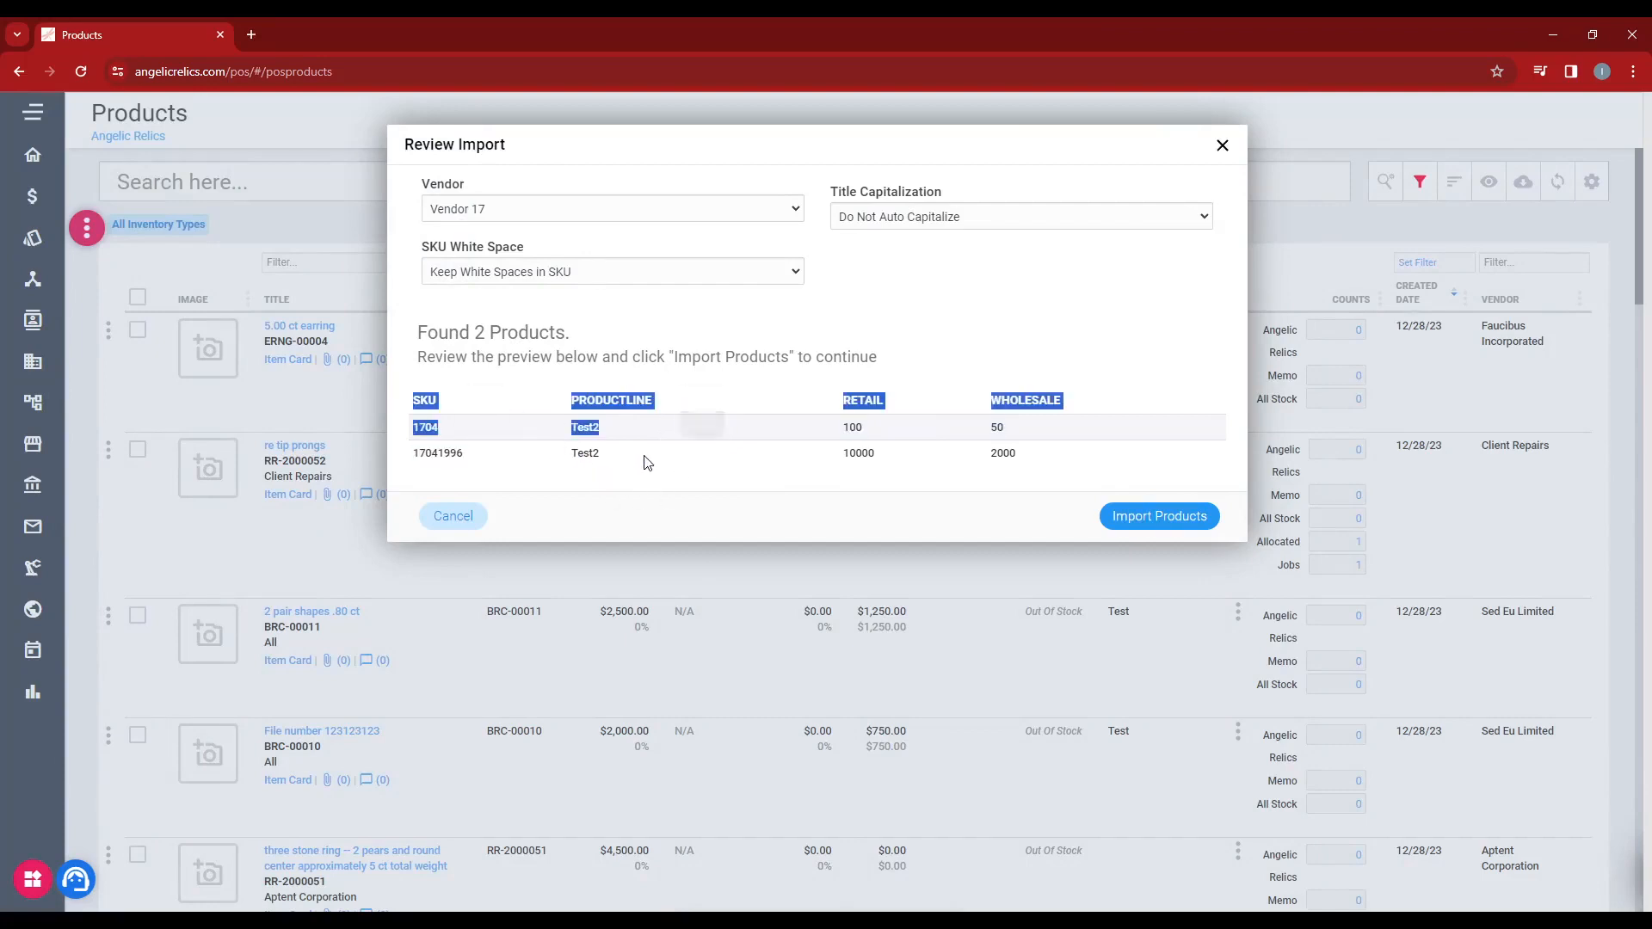
pyautogui.click(647, 453)
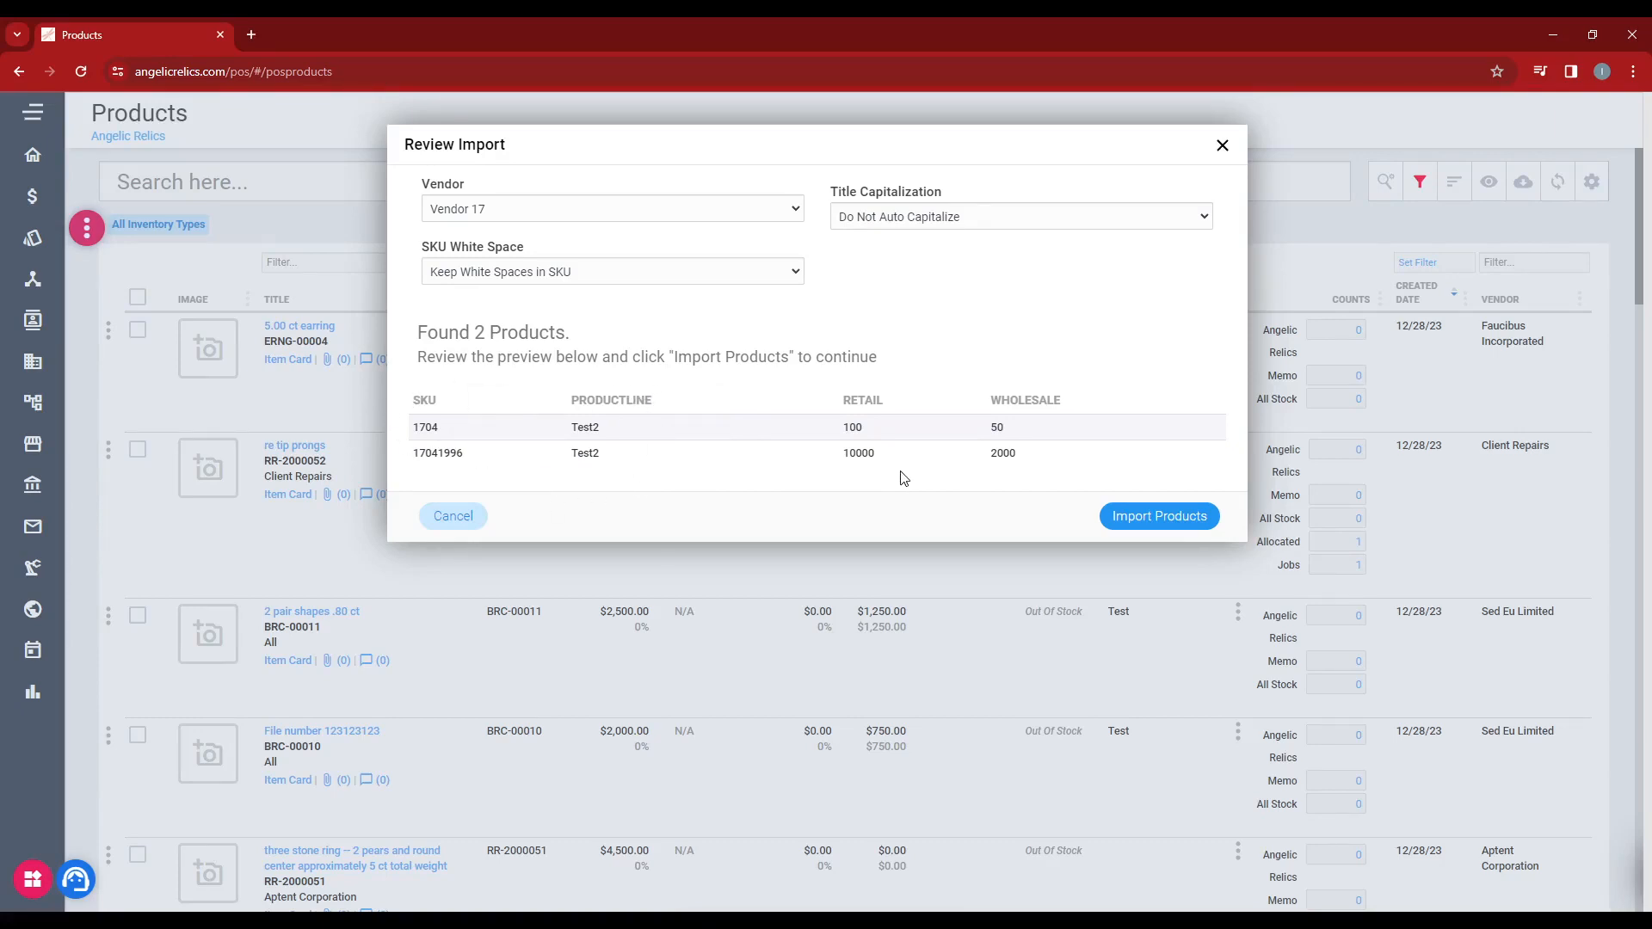
pyautogui.click(1166, 519)
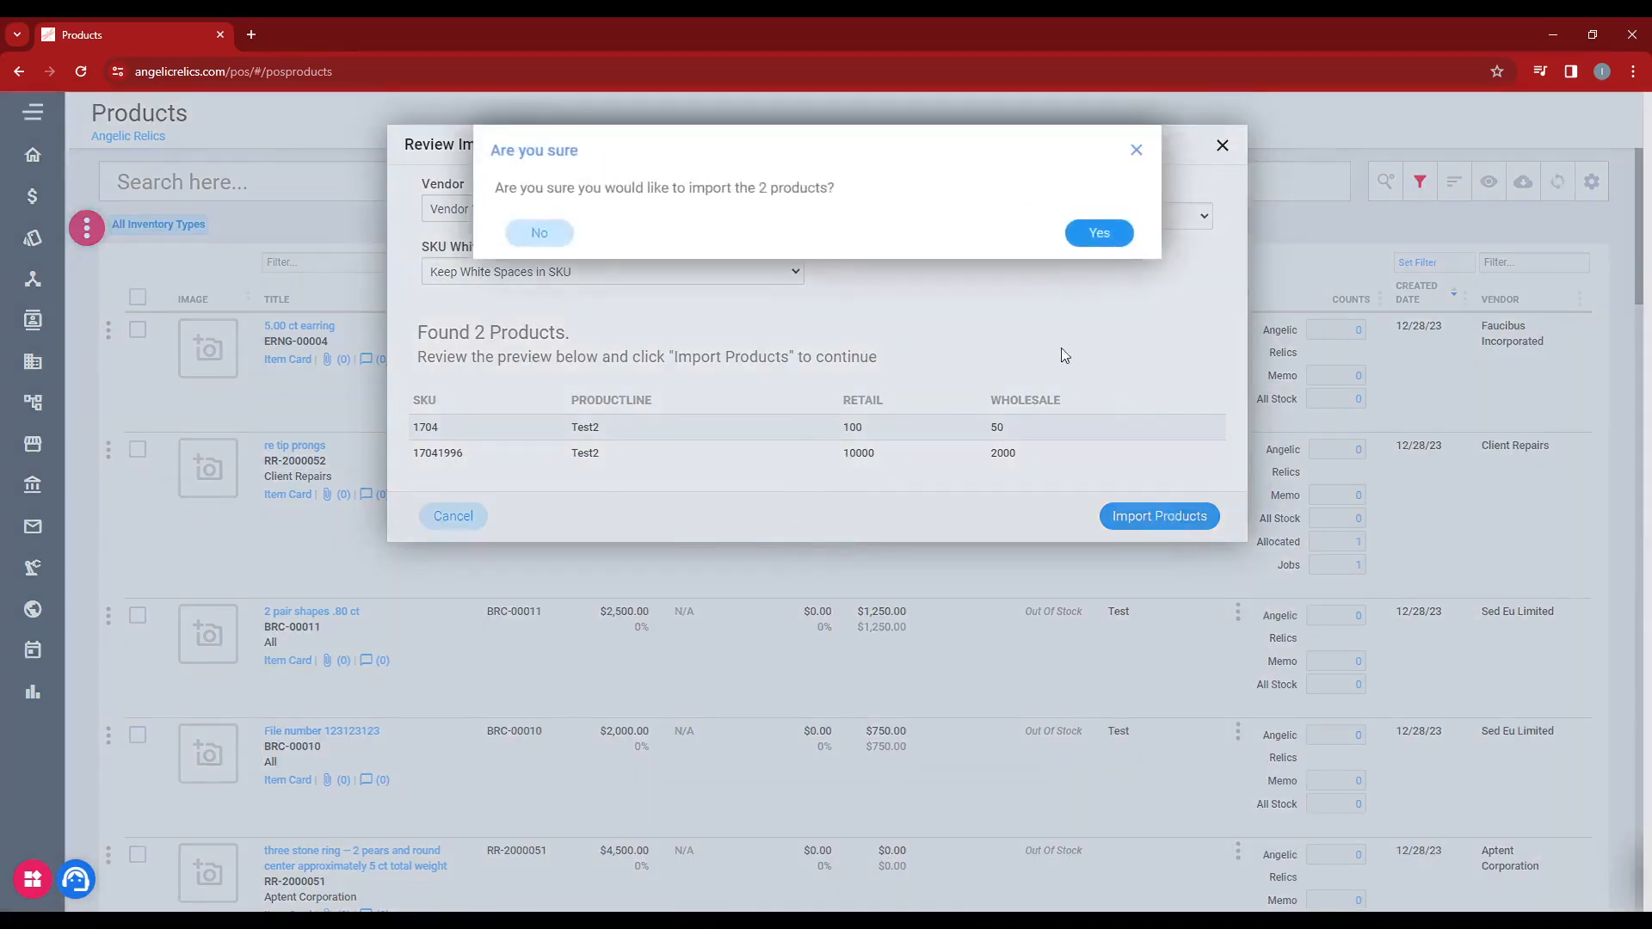
pyautogui.click(1097, 230)
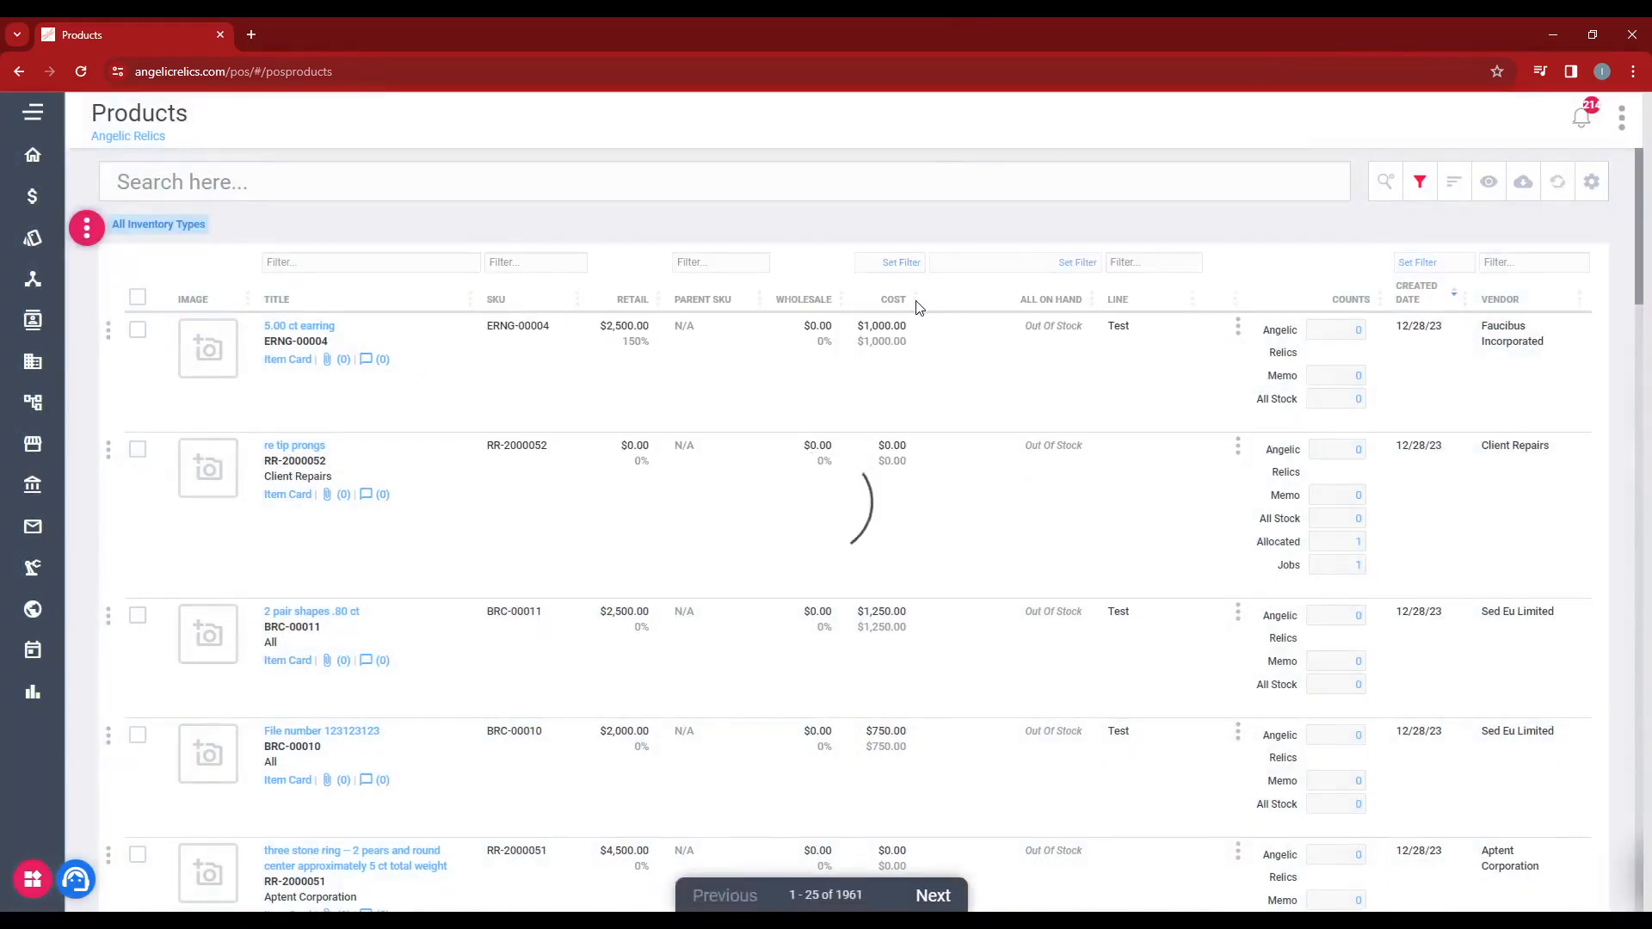
pyautogui.scroll(-2, 968, 423)
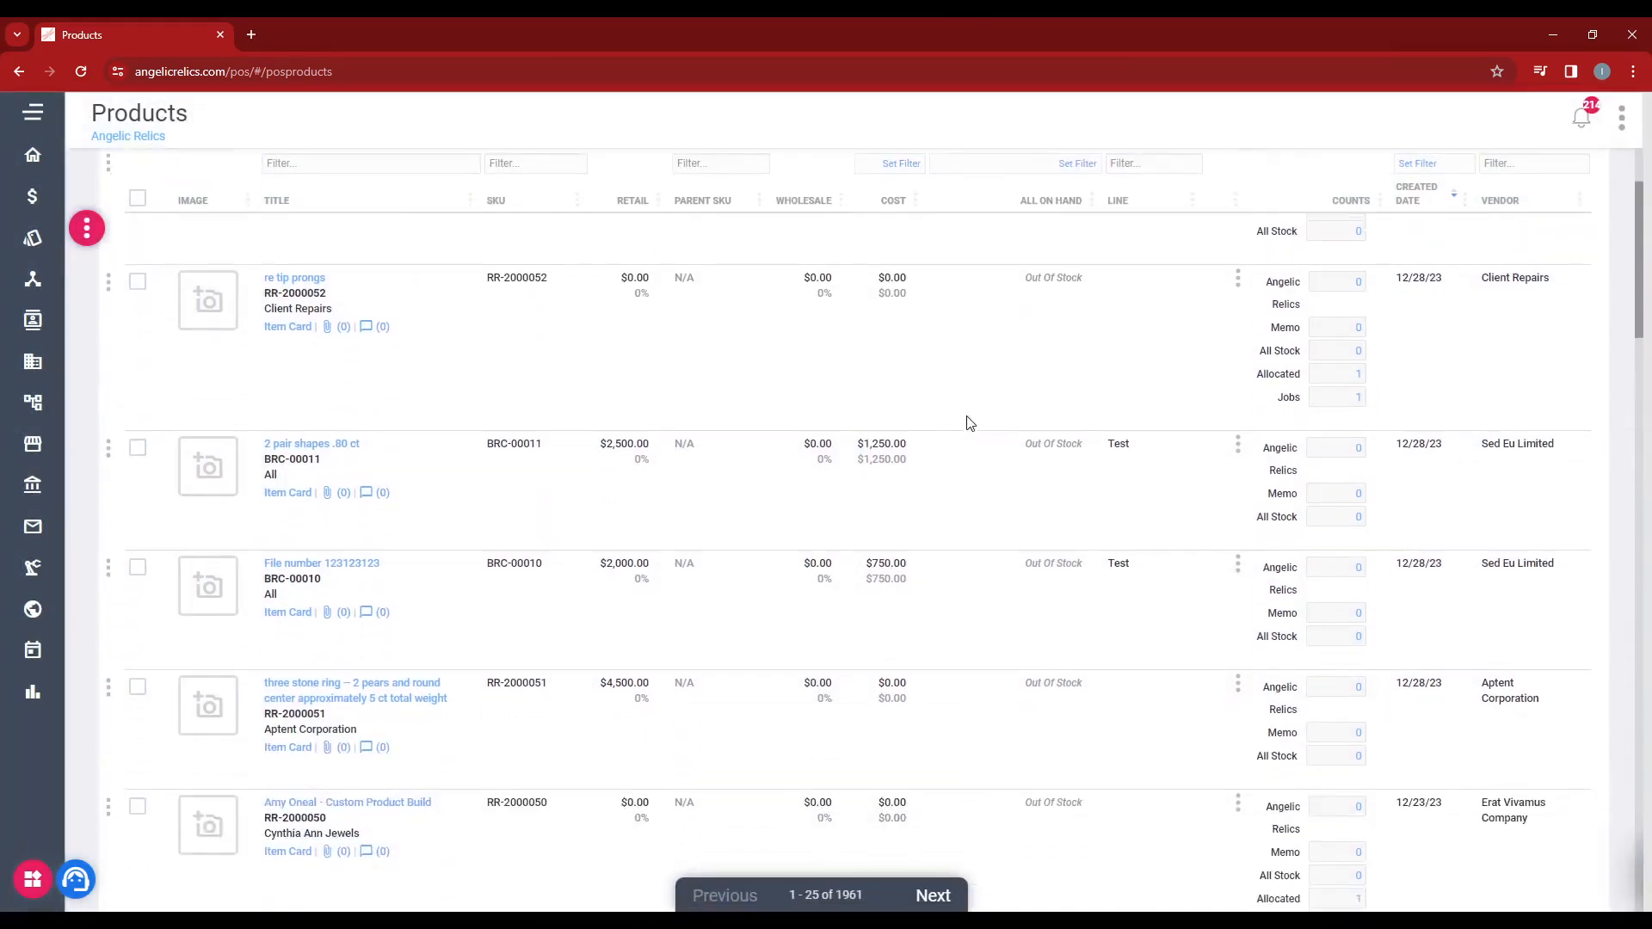
pyautogui.scroll(-15, 969, 422)
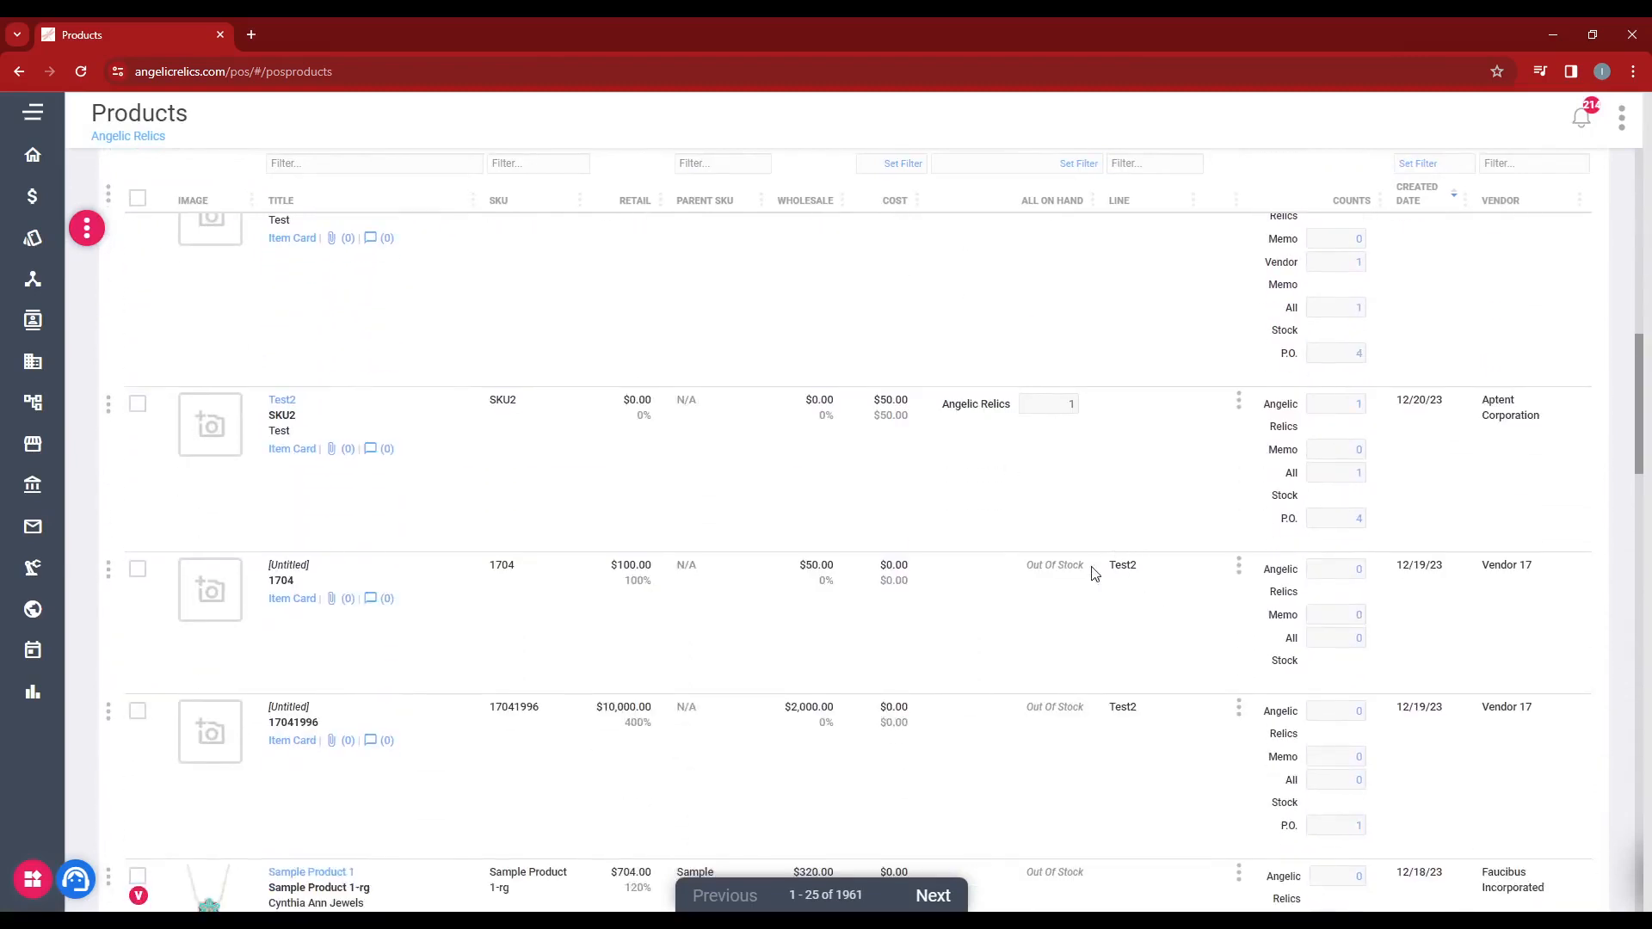